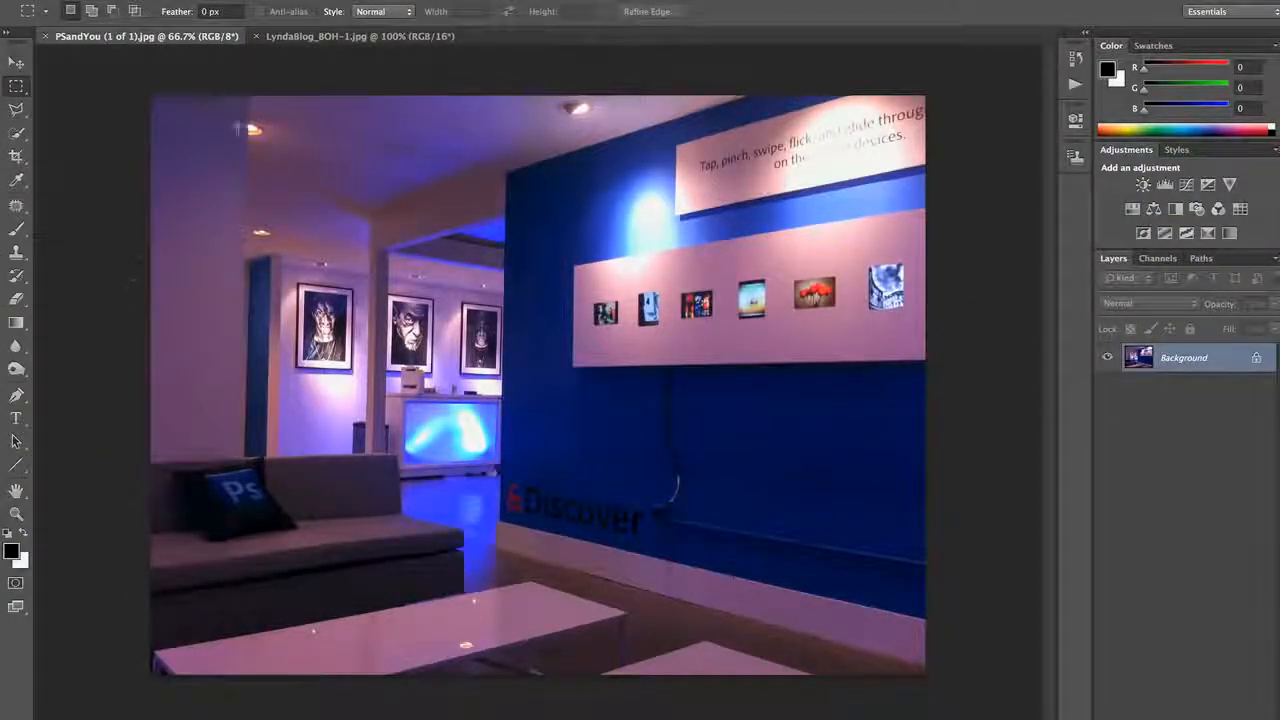
# - Copy the entire LyndaBlog_BOH-1.jpg image and return to the PSandYou (1 of 1).jpg room photo
pyautogui.click(324, 36)
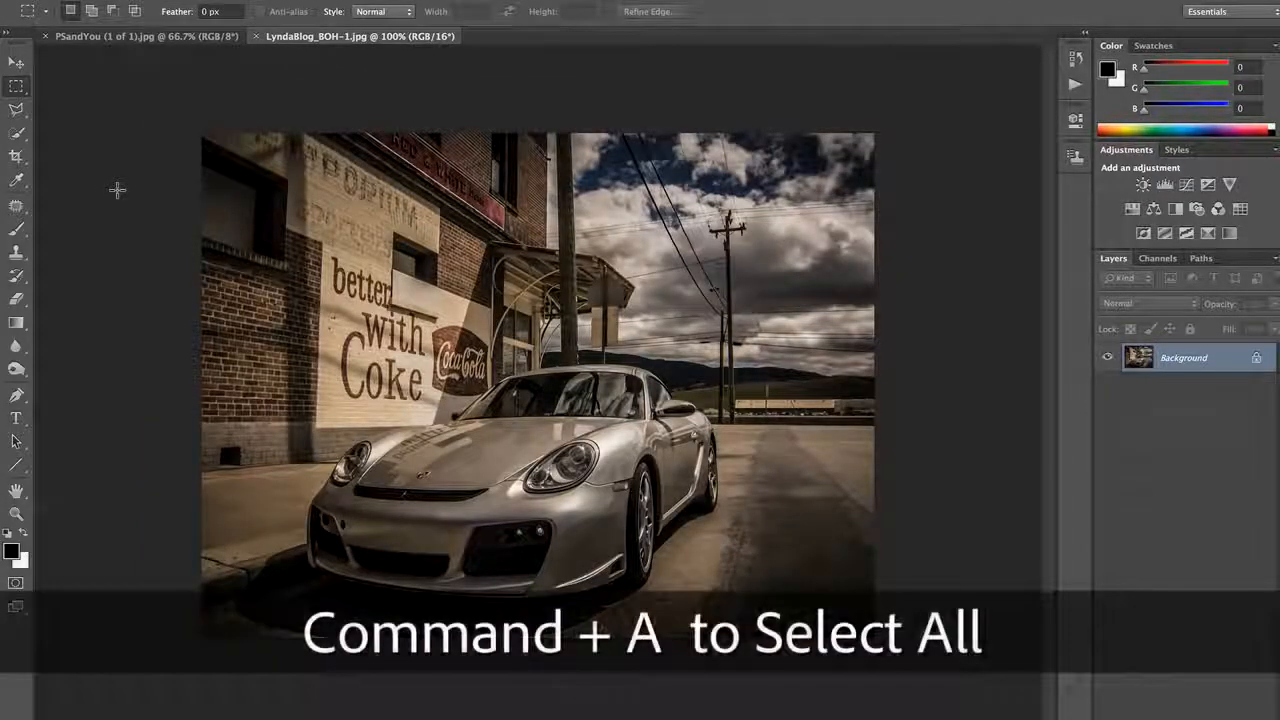
pyautogui.press('super+a')
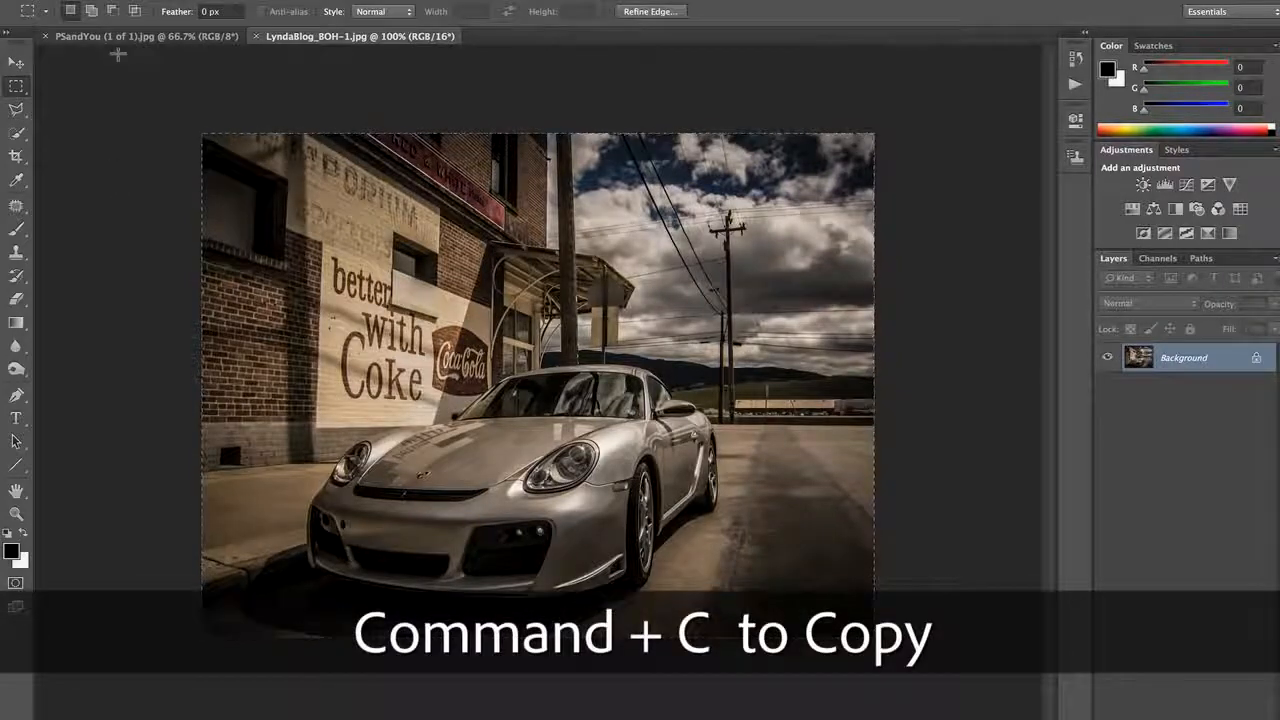
pyautogui.click(130, 40)
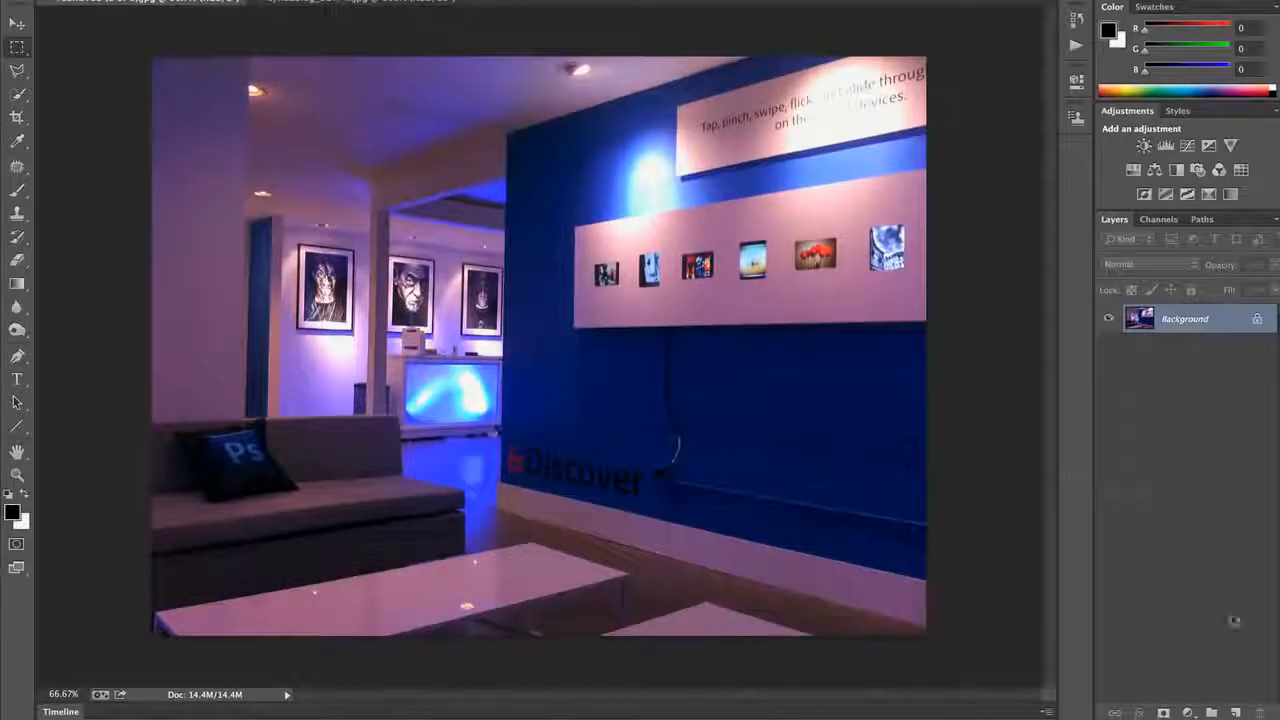
# - Add a new empty layer above the Background and start the Vanishing Point filter on it
pyautogui.click(1235, 710)
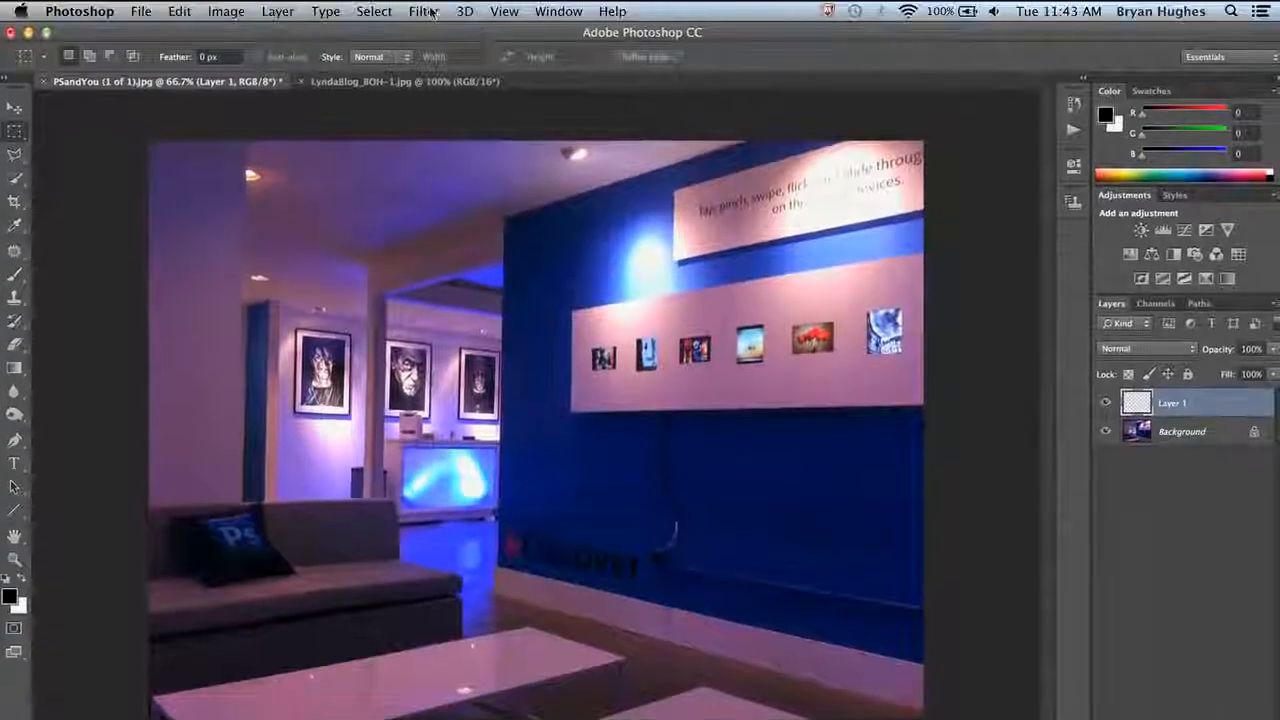
pyautogui.click(424, 11)
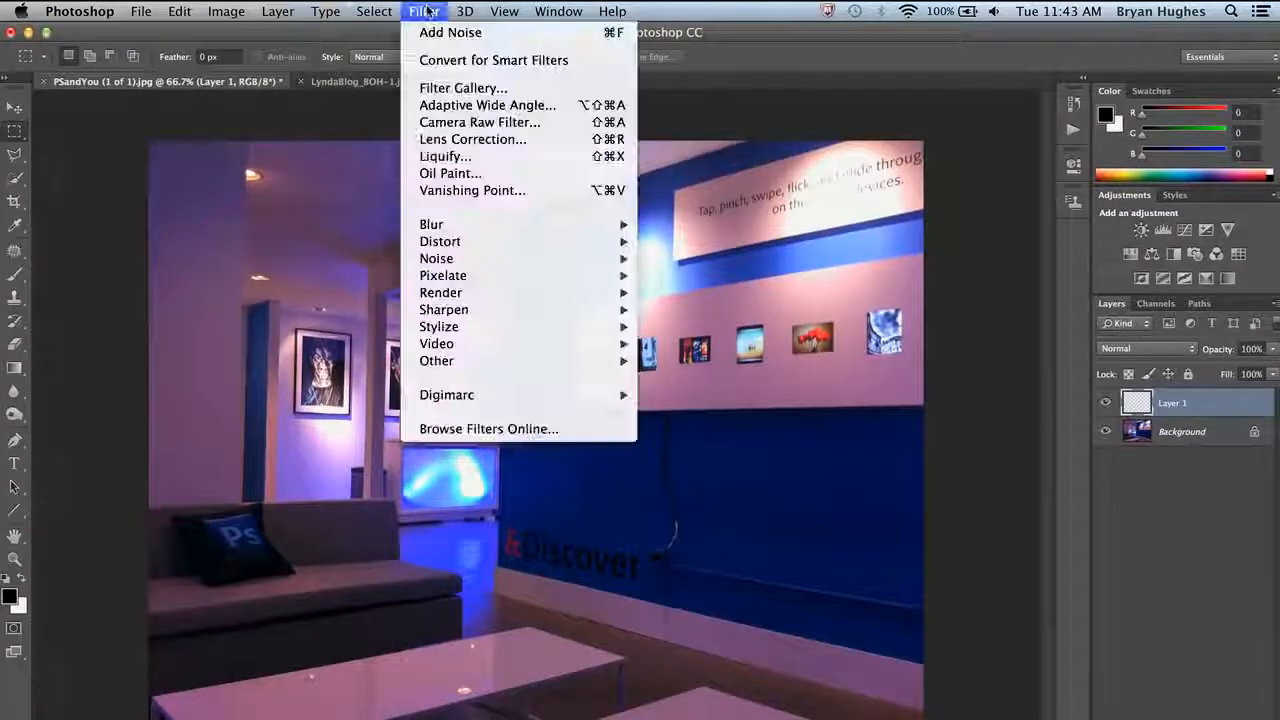
pyautogui.click(458, 189)
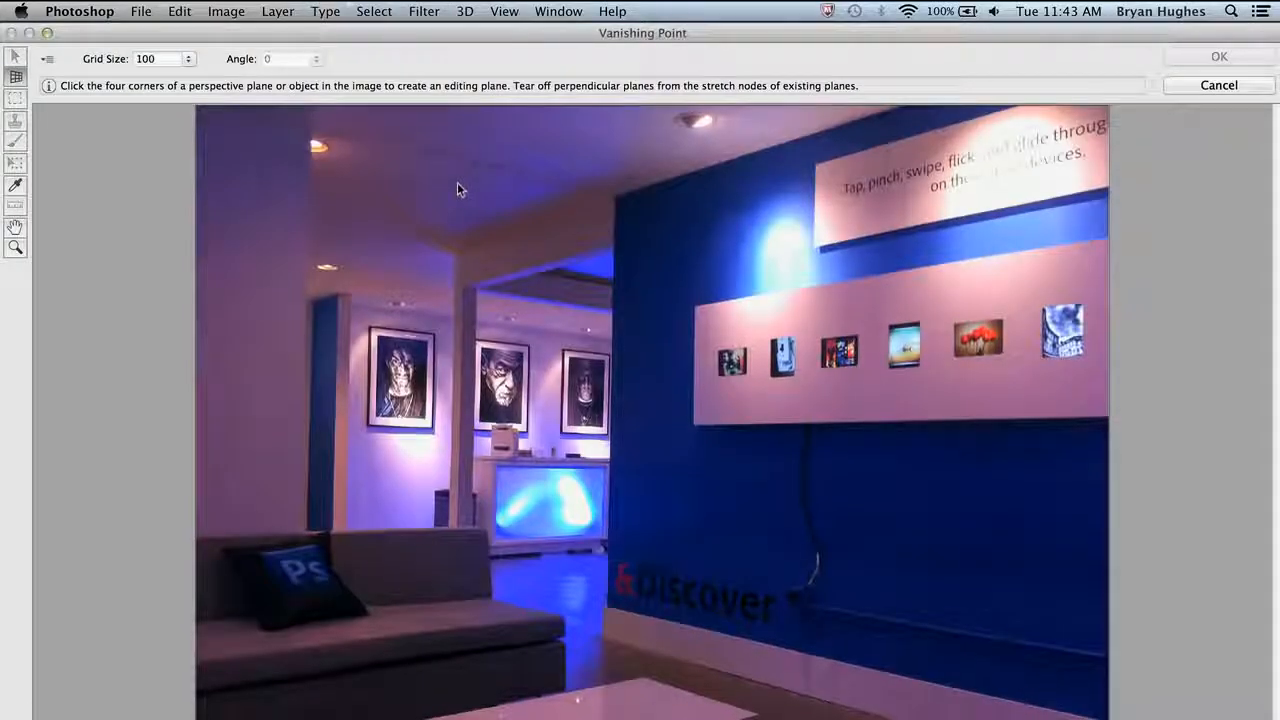
# - Create a perspective plane over the leftmost framed portrait and align its lower corners with the picture's corners
pyautogui.press('alt')
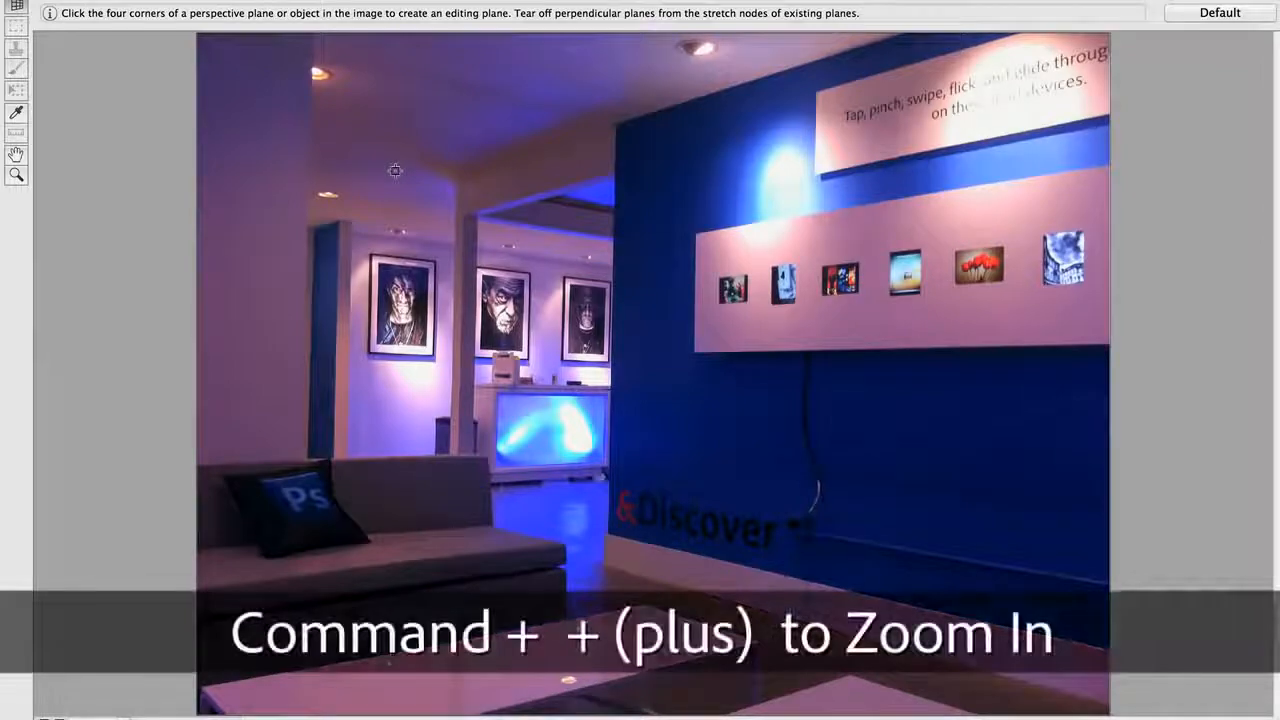
pyautogui.press('super+plus')
pyautogui.press('super+plus')
pyautogui.press('space')
pyautogui.moveTo(346, 227); pyautogui.dragTo(698, 366)
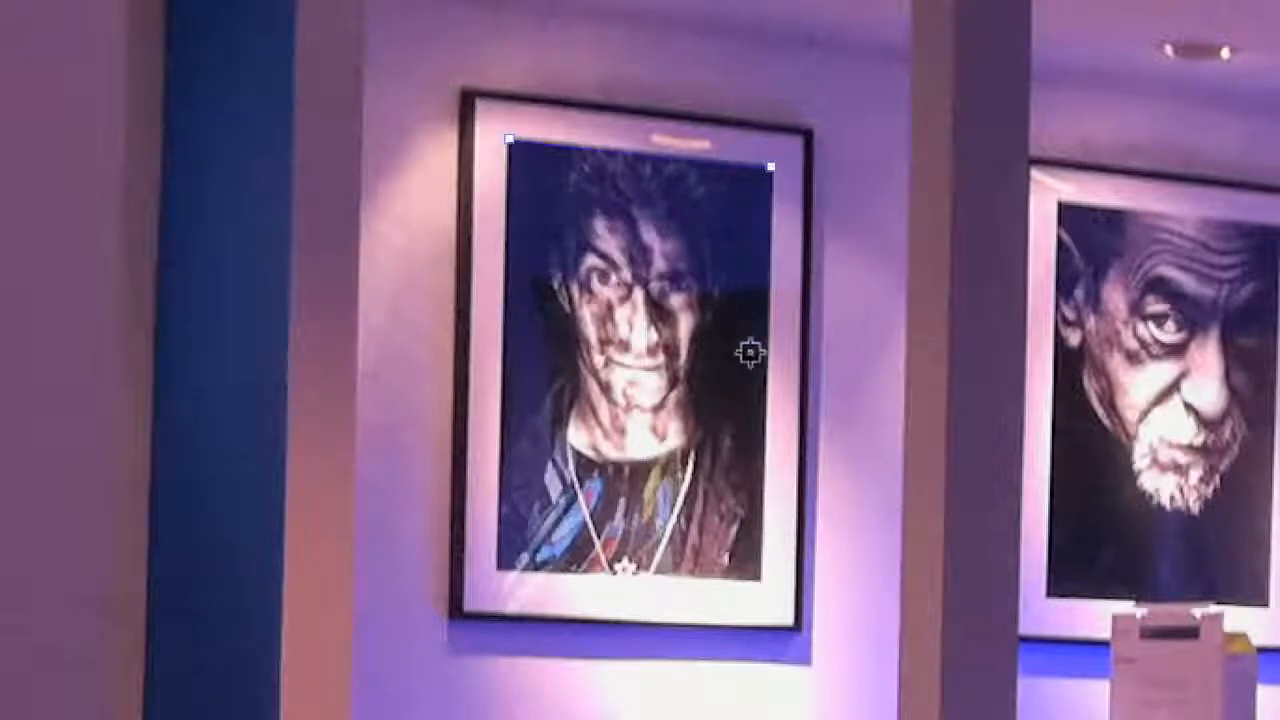
pyautogui.click(759, 576)
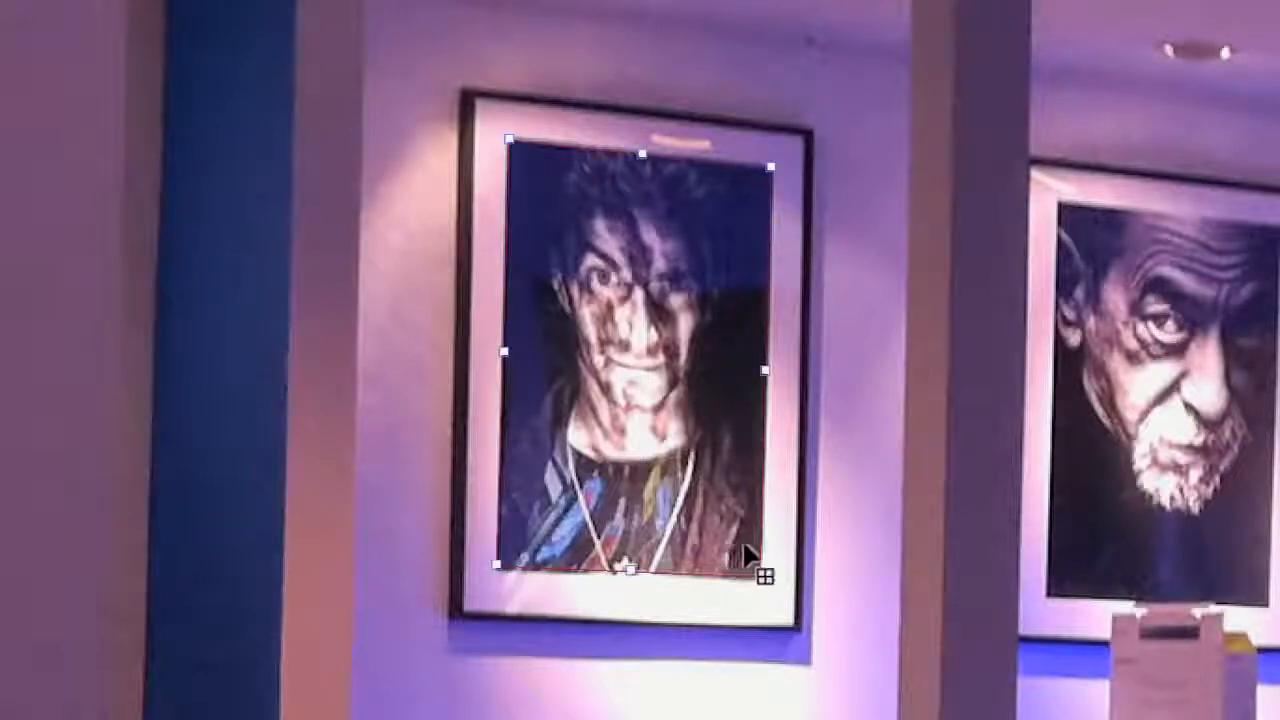
pyautogui.moveTo(752, 572); pyautogui.dragTo(752, 577)
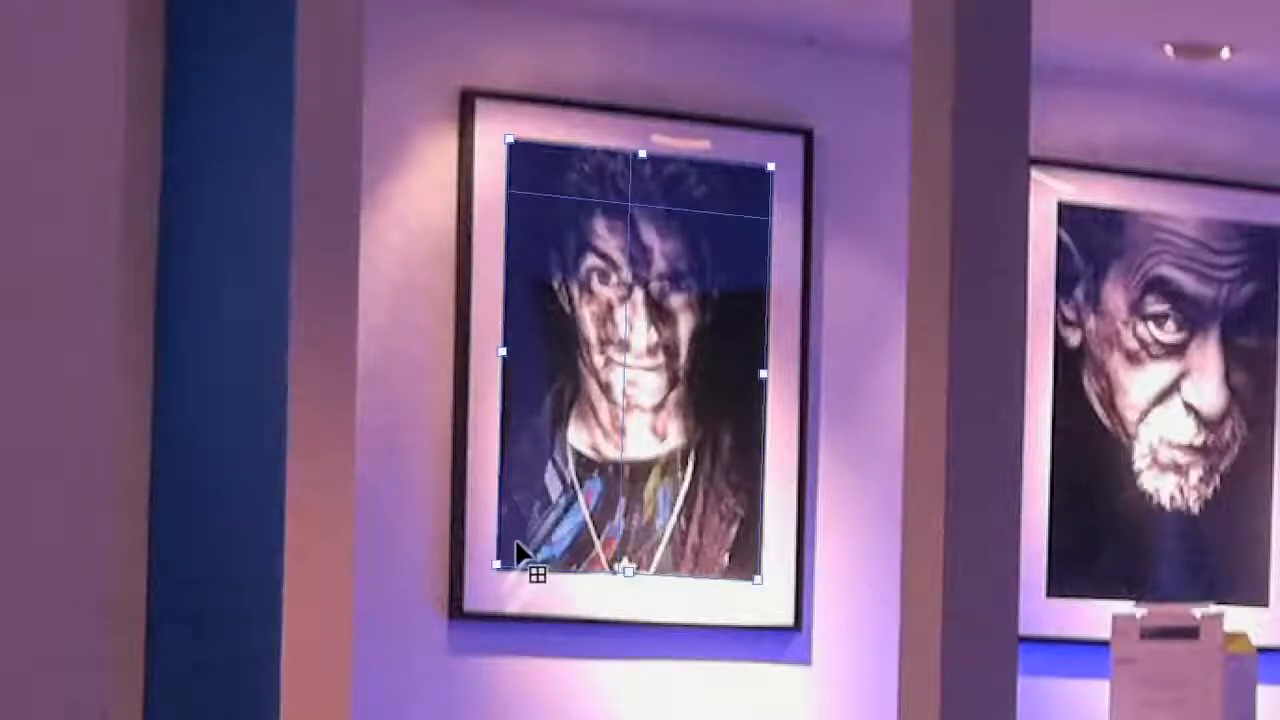
pyautogui.moveTo(487, 559)
pyautogui.mouseDown()
pyautogui.moveTo(485, 587)
pyautogui.moveTo(517, 537)
pyautogui.moveTo(551, 525)
pyautogui.moveTo(471, 571)
pyautogui.moveTo(486, 557)
pyautogui.moveTo(474, 571)
pyautogui.moveTo(482, 546)
pyautogui.moveTo(486, 557)
pyautogui.moveTo(470, 535)
pyautogui.moveTo(491, 509)
pyautogui.moveTo(474, 537)
pyautogui.moveTo(489, 563)
pyautogui.mouseUp()
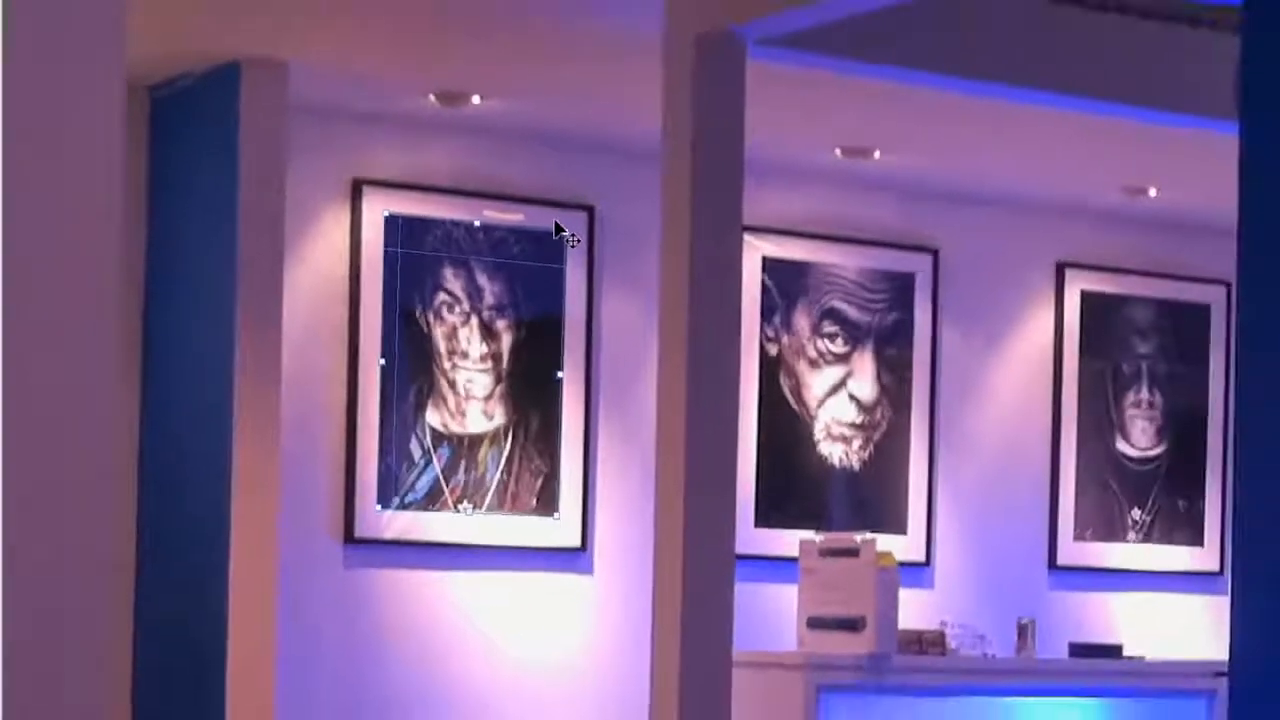
# - Paste the copied car photo, fit it into the perspective plane of the leftmost frame and apply Vanishing Point
pyautogui.press('super+minus')
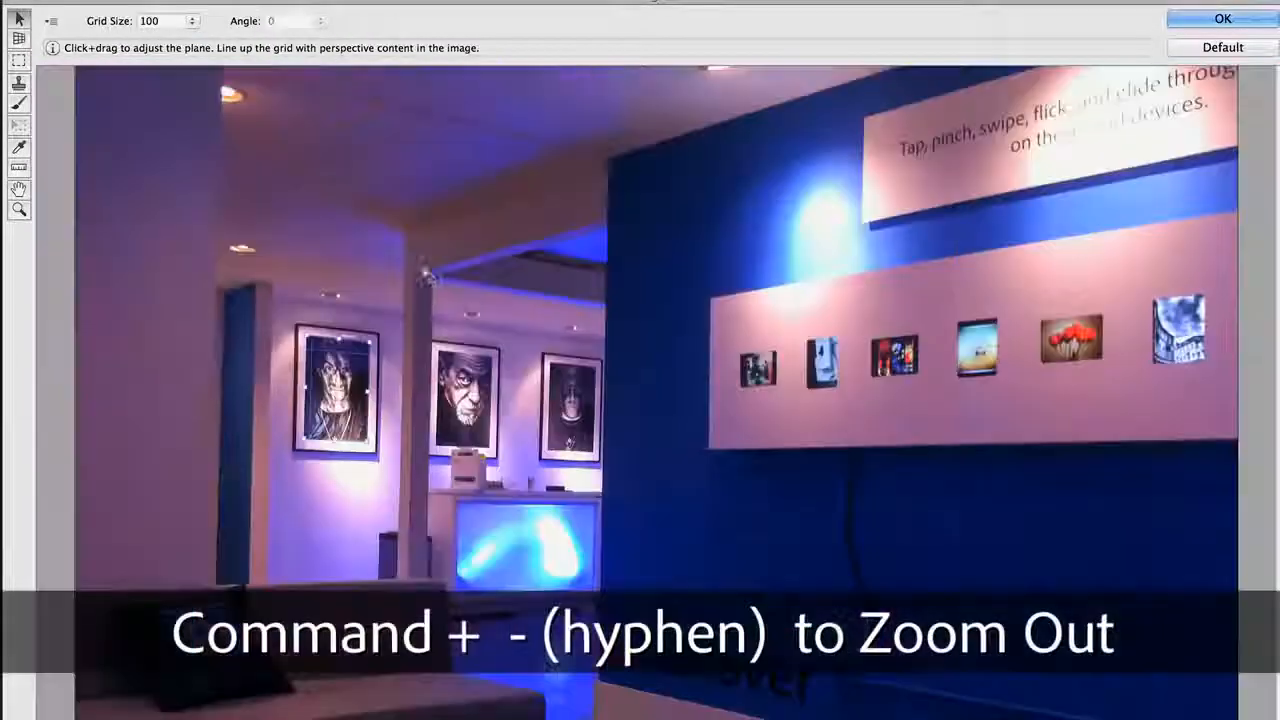
pyautogui.press('super+minus')
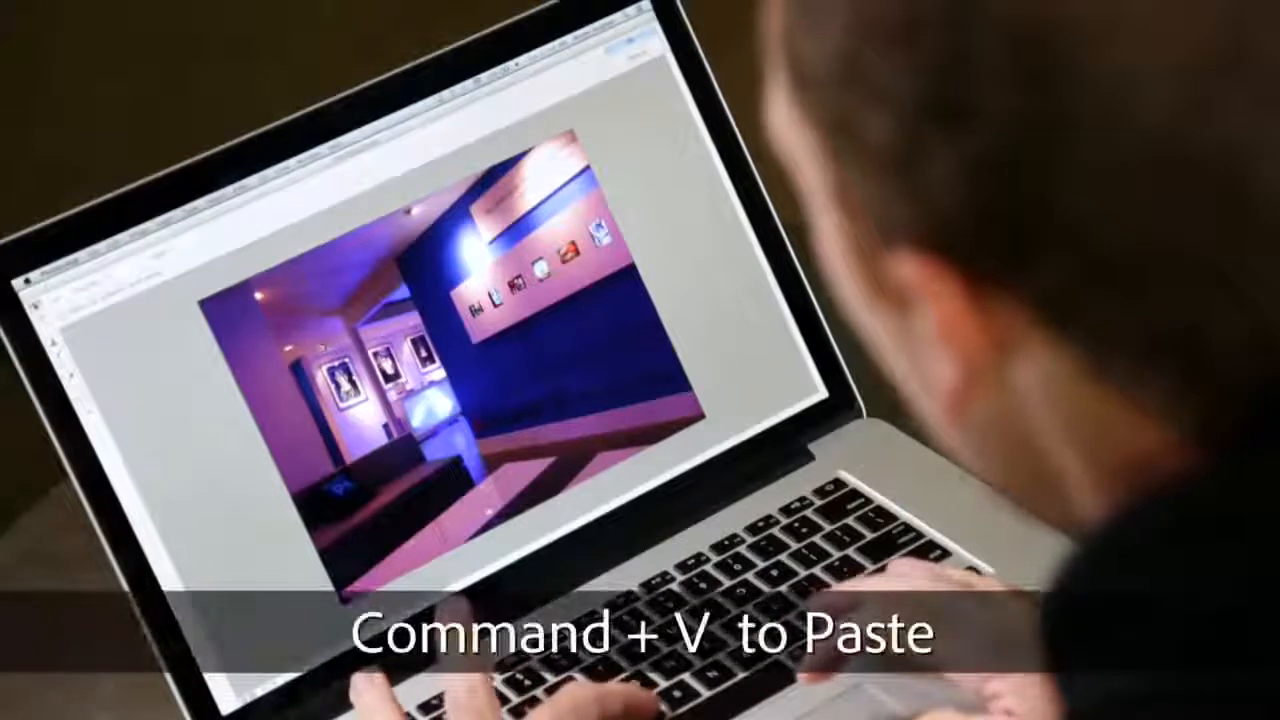
pyautogui.press('super+v')
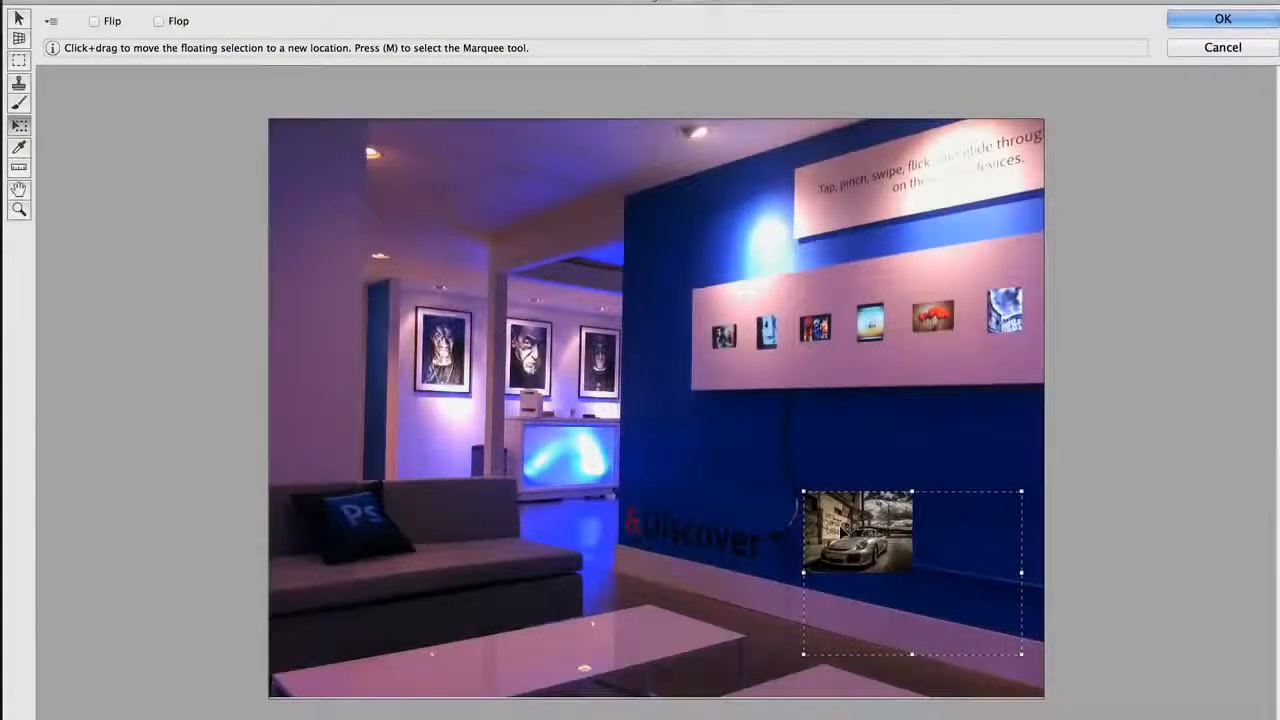
pyautogui.moveTo(860, 524); pyautogui.dragTo(496, 383)
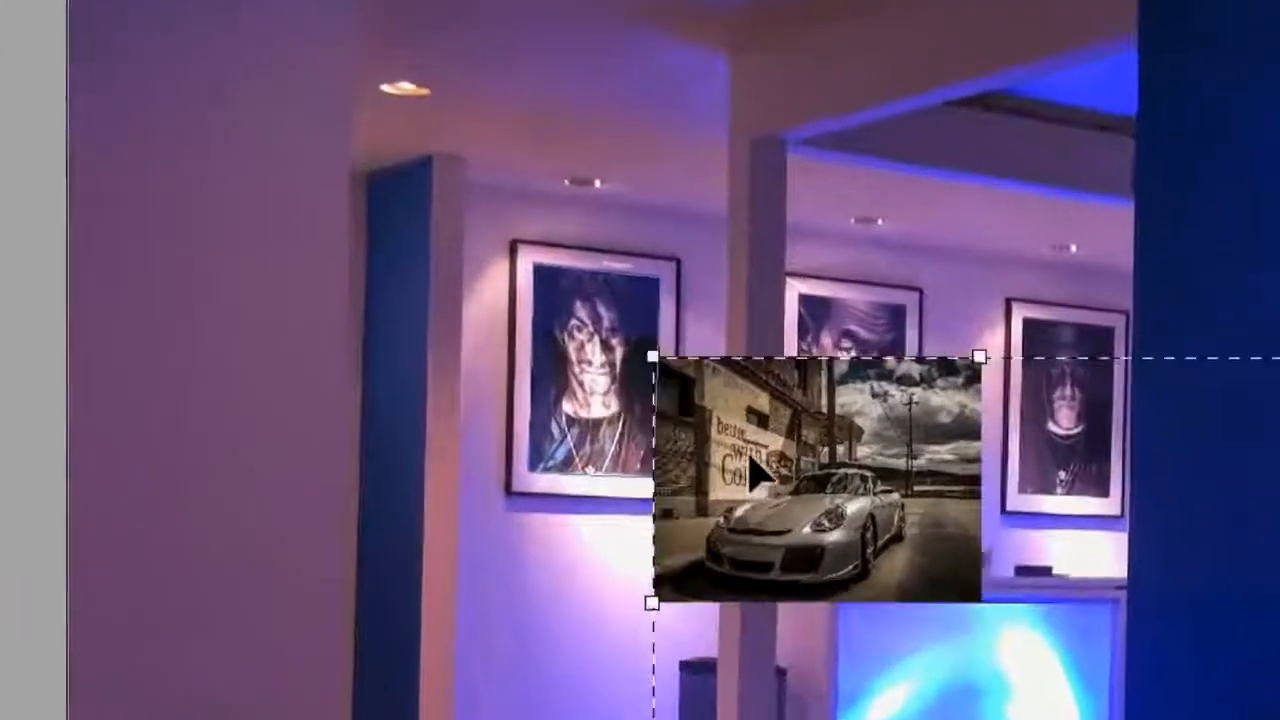
pyautogui.moveTo(749, 458); pyautogui.dragTo(640, 346)
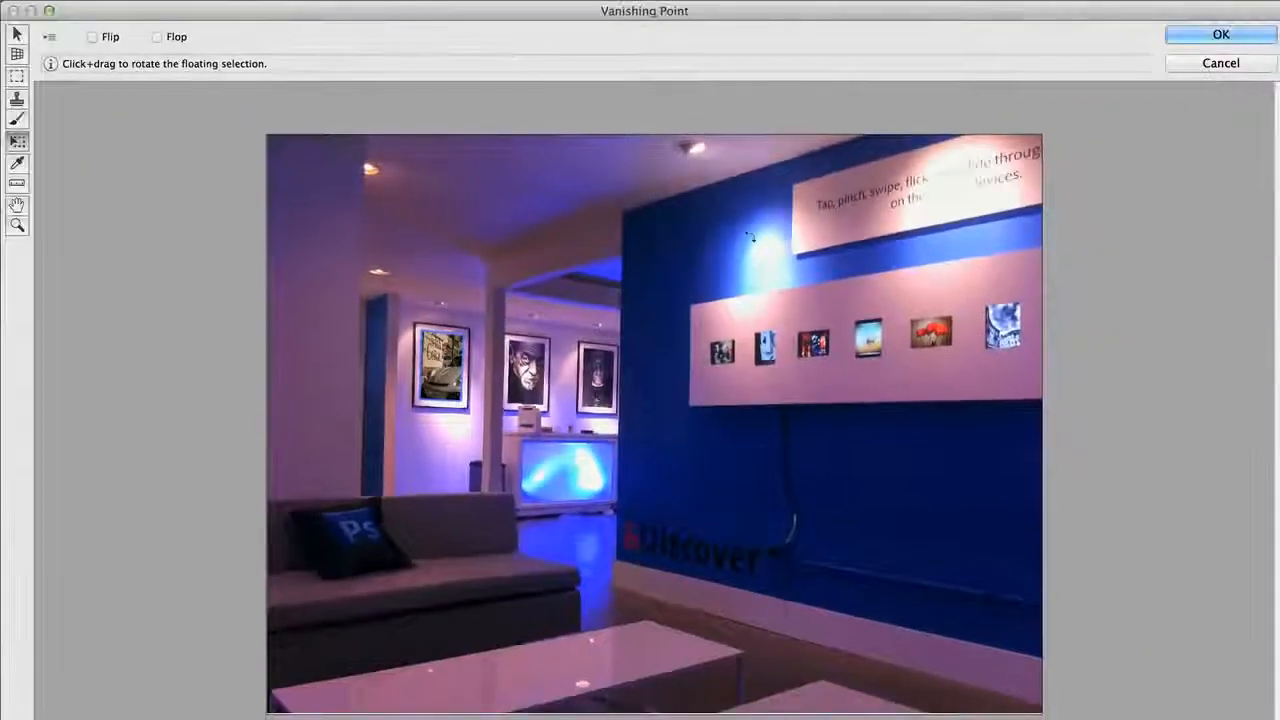
pyautogui.click(1203, 33)
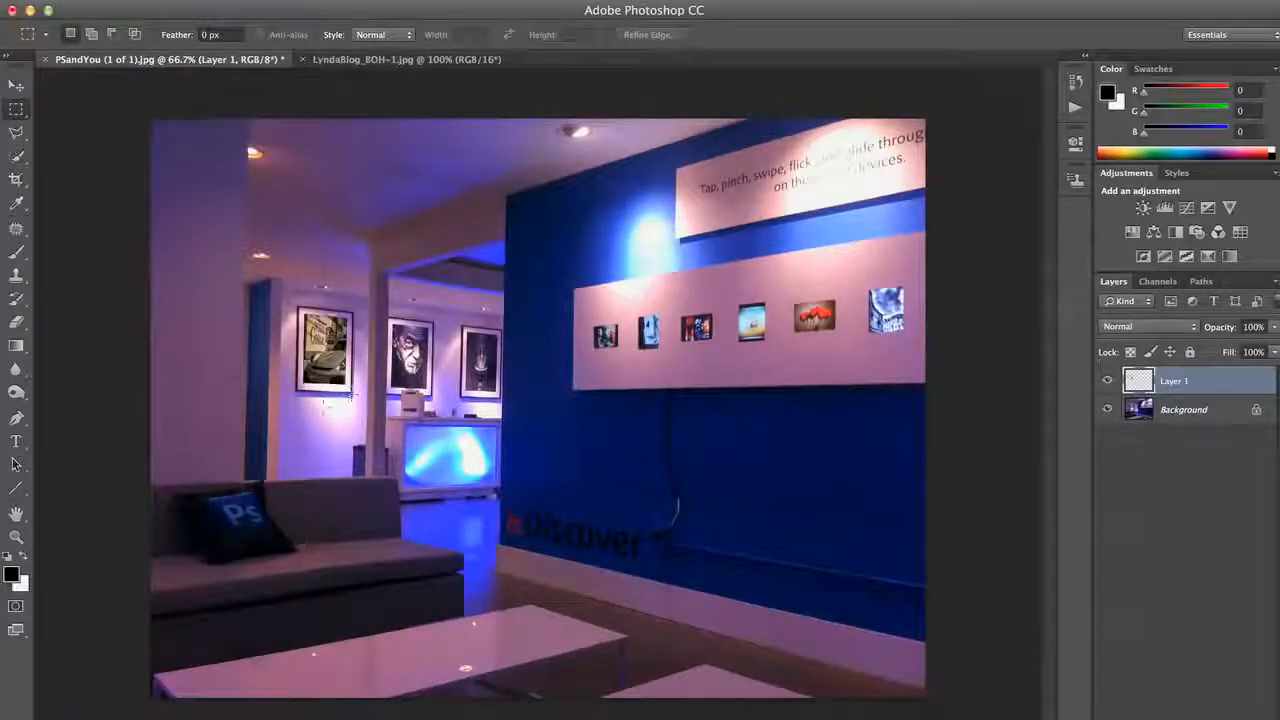
# - Examine the framed car picture up close and compare it with the original portrait by hiding and showing Layer 1
pyautogui.click(1106, 380)
pyautogui.click(1106, 380)
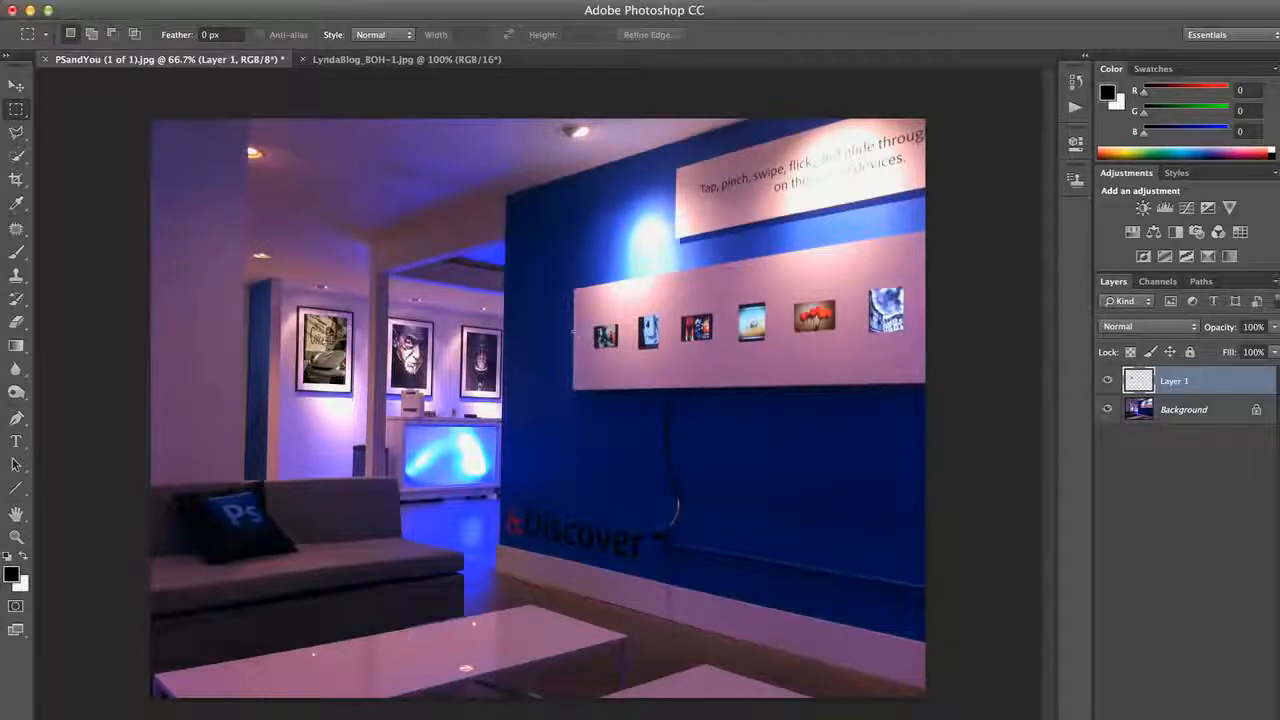
pyautogui.hotkey('ctrl', '+')
pyautogui.hotkey('ctrl', '+')
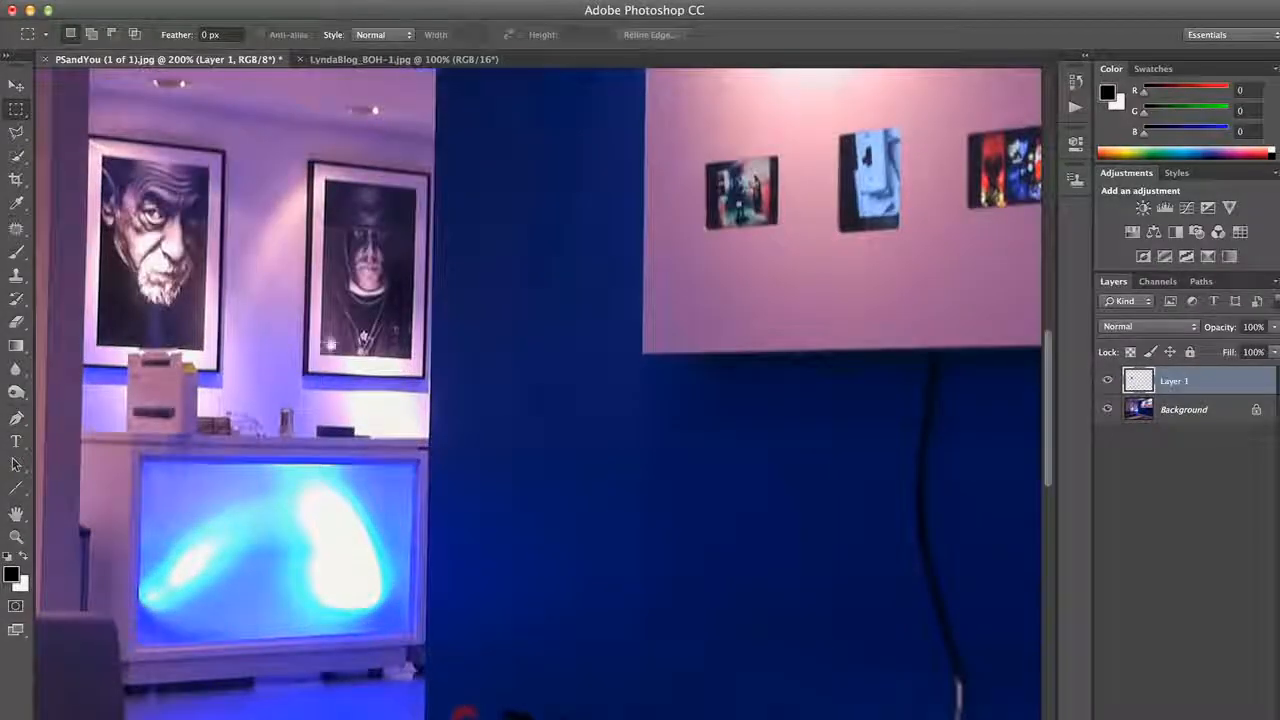
pyautogui.moveTo(305, 350); pyautogui.dragTo(560, 386)
pyautogui.hotkey('ctrl', '+')
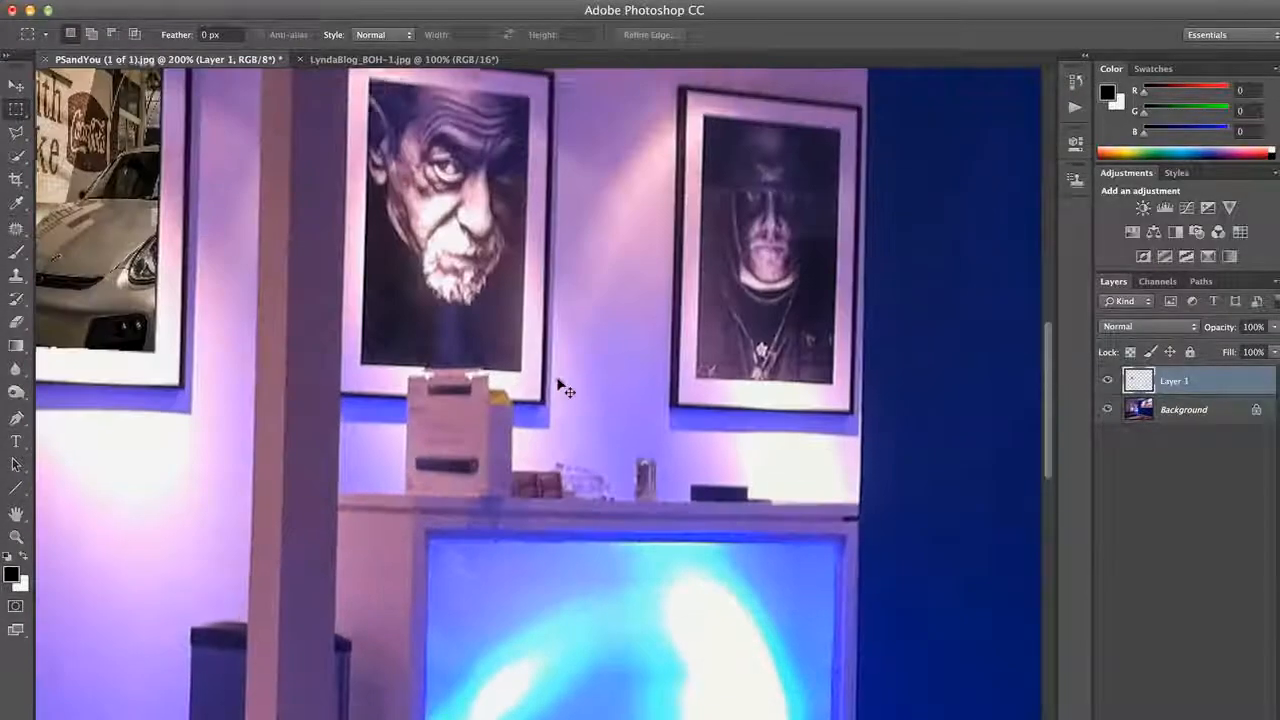
pyautogui.moveTo(394, 320); pyautogui.dragTo(668, 374)
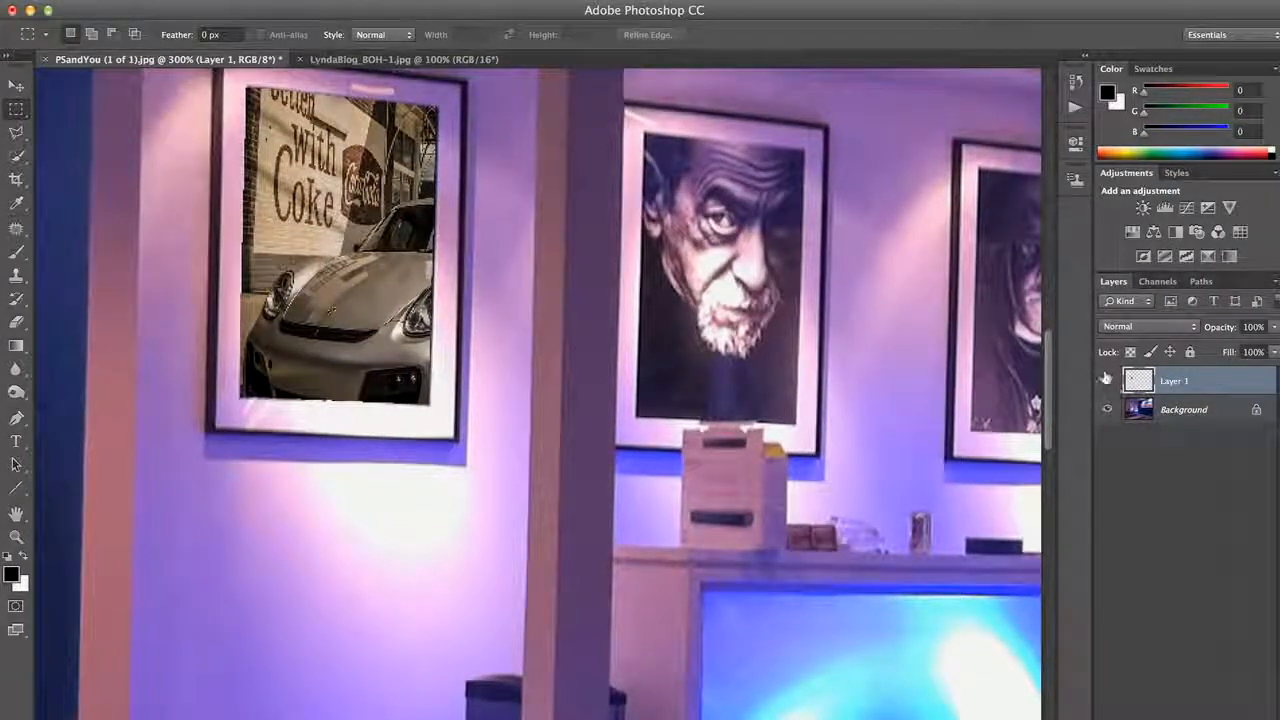
pyautogui.click(1106, 378)
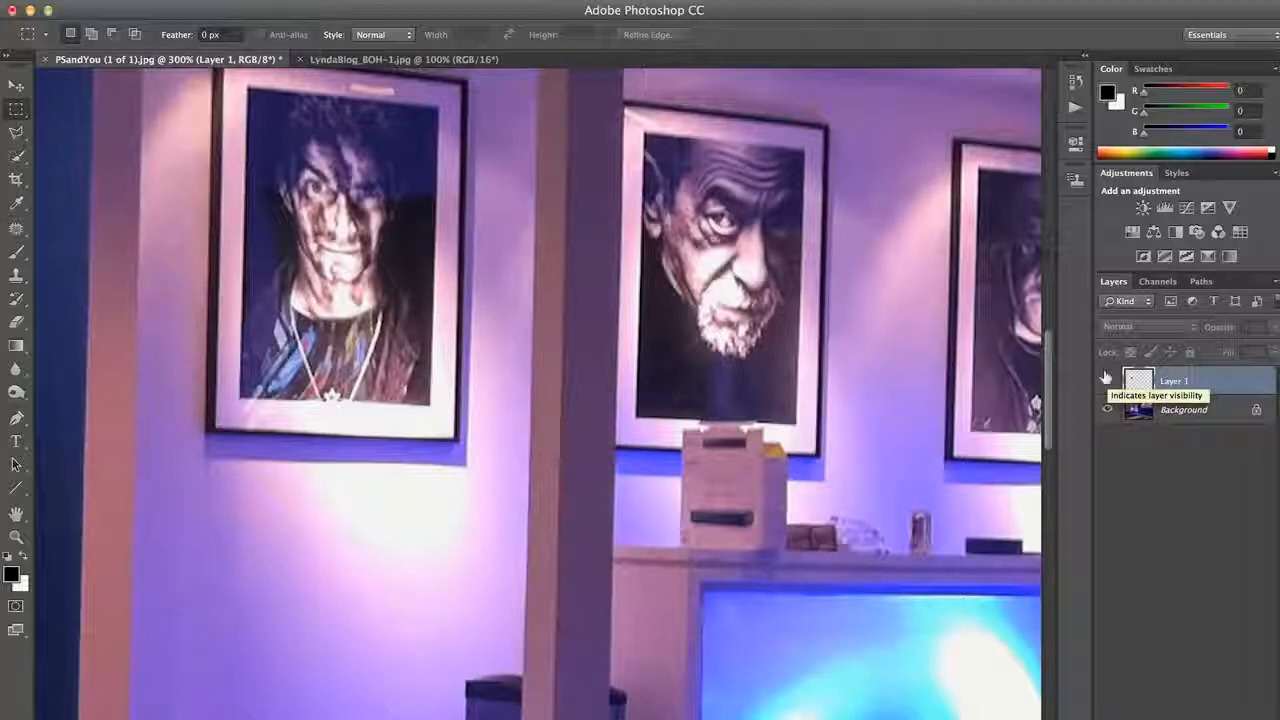
pyautogui.click(1106, 378)
pyautogui.click(1106, 378)
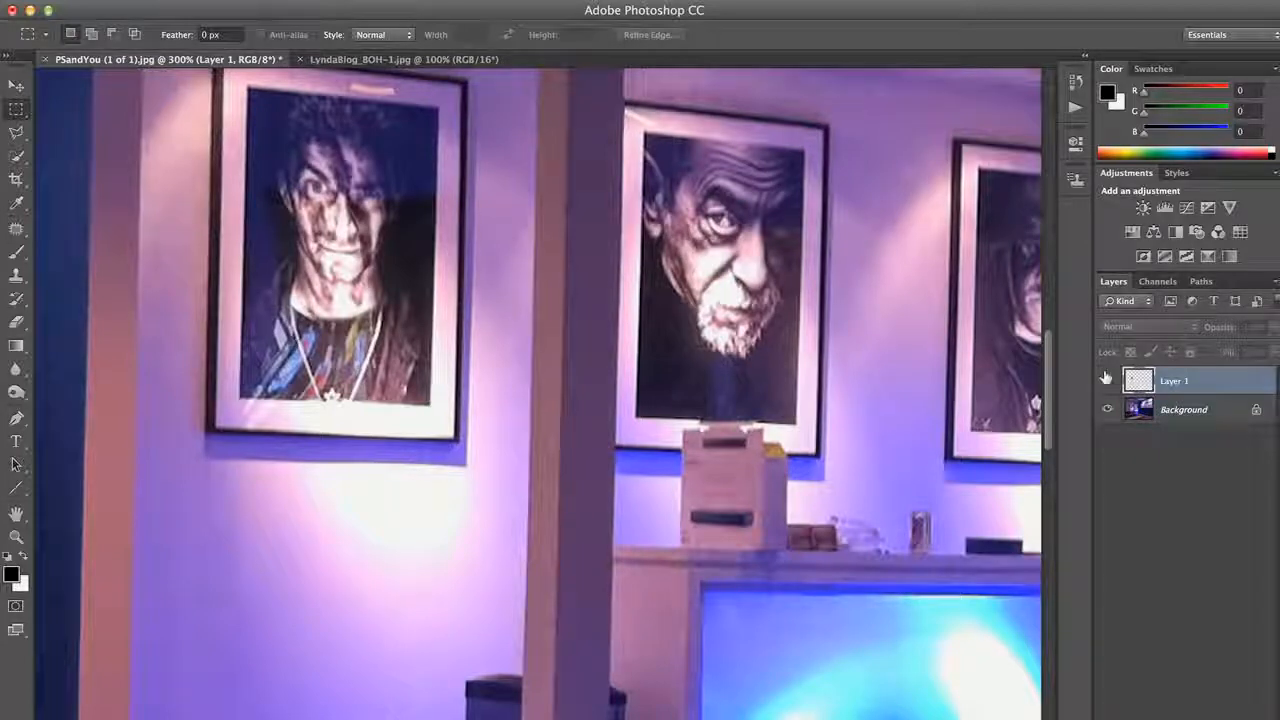
pyautogui.click(1106, 378)
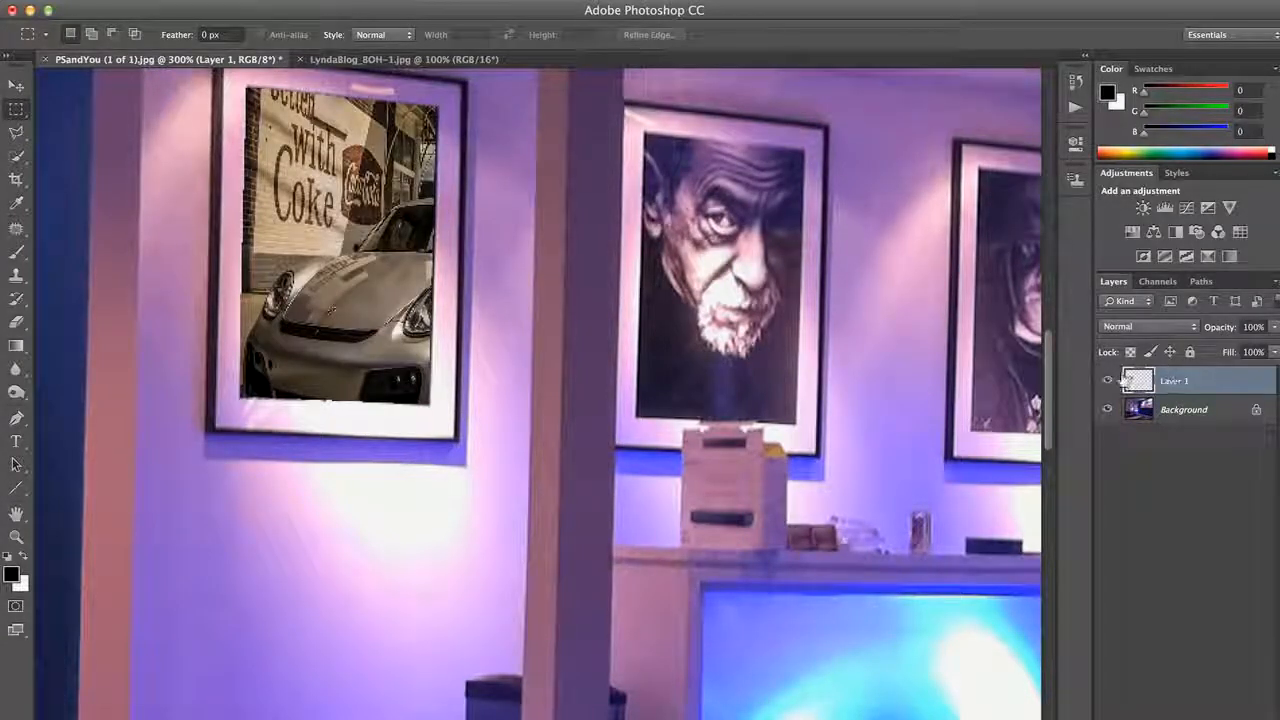
# - Start the Lighting Effects filter on Layer 1 with the light type set to Point
pyautogui.click(427, 9)
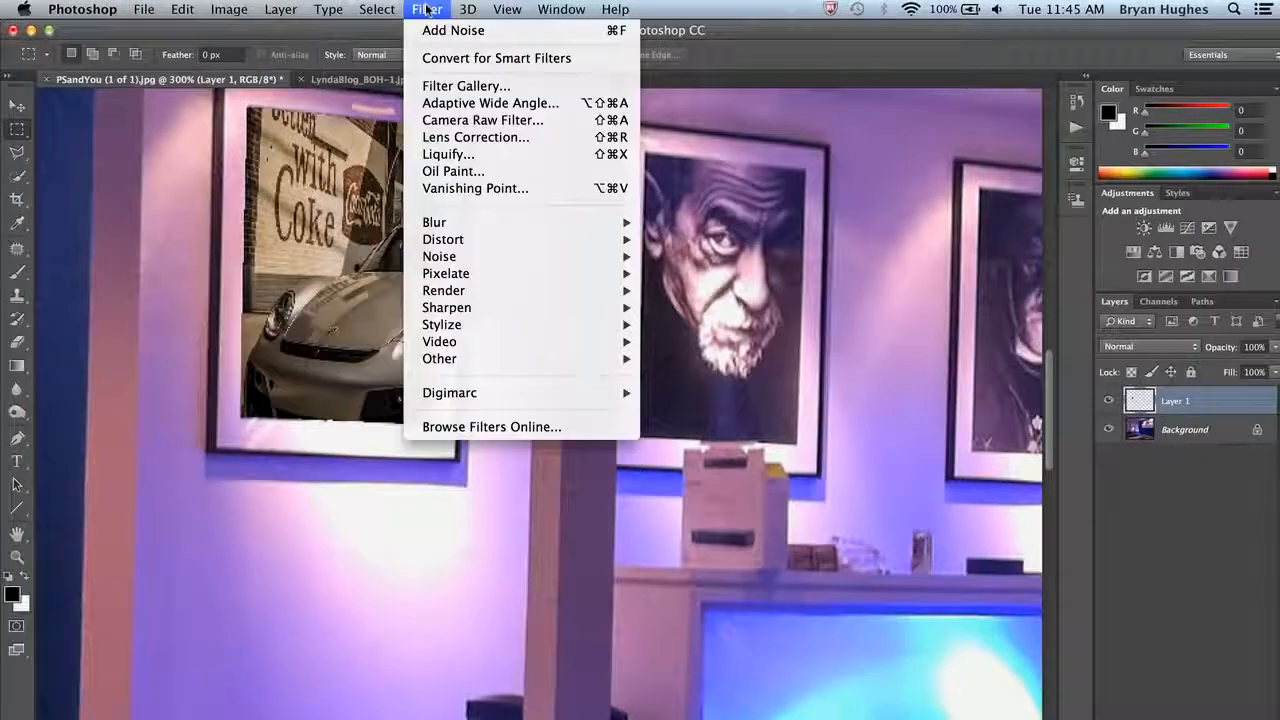
pyautogui.moveTo(561, 291)
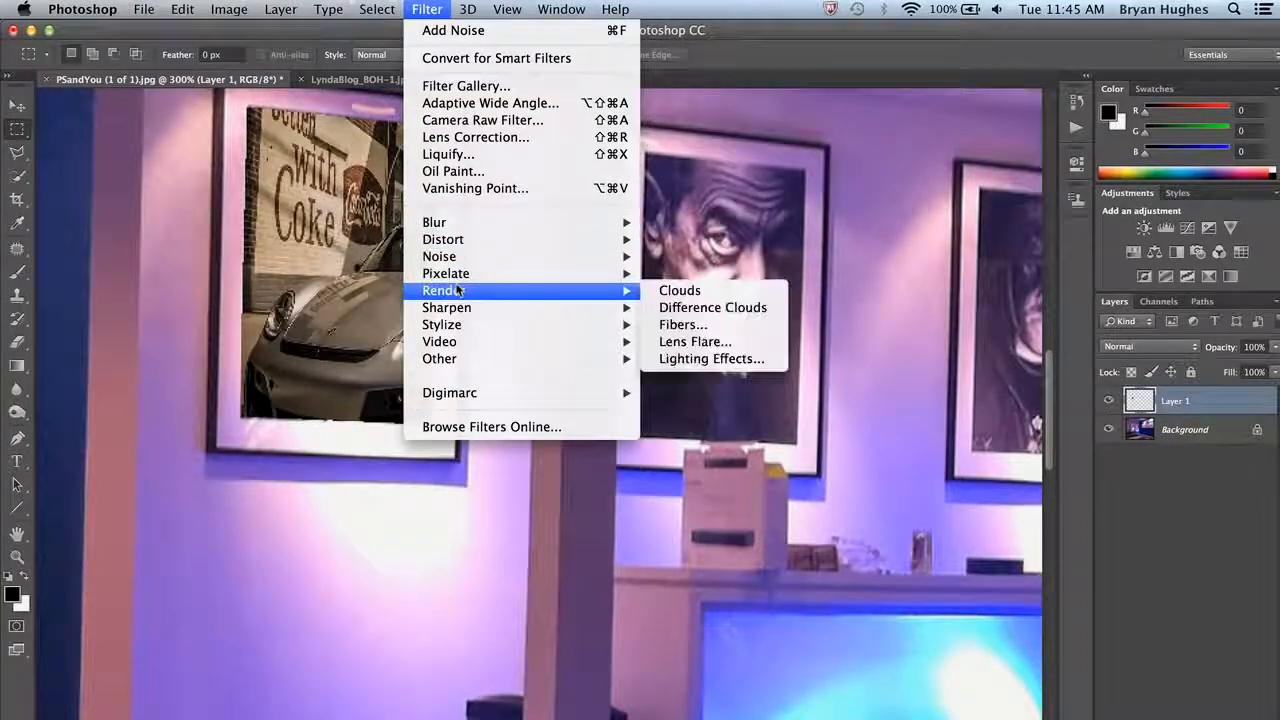
pyautogui.click(711, 358)
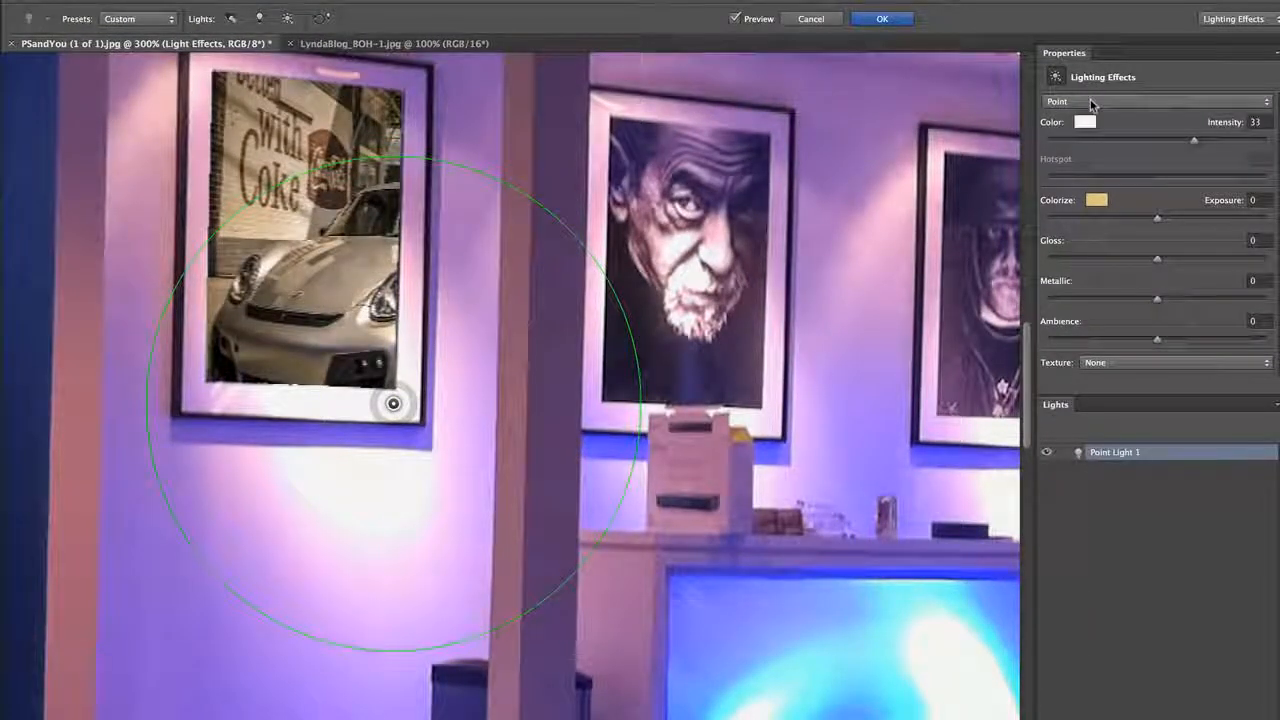
pyautogui.click(1092, 102)
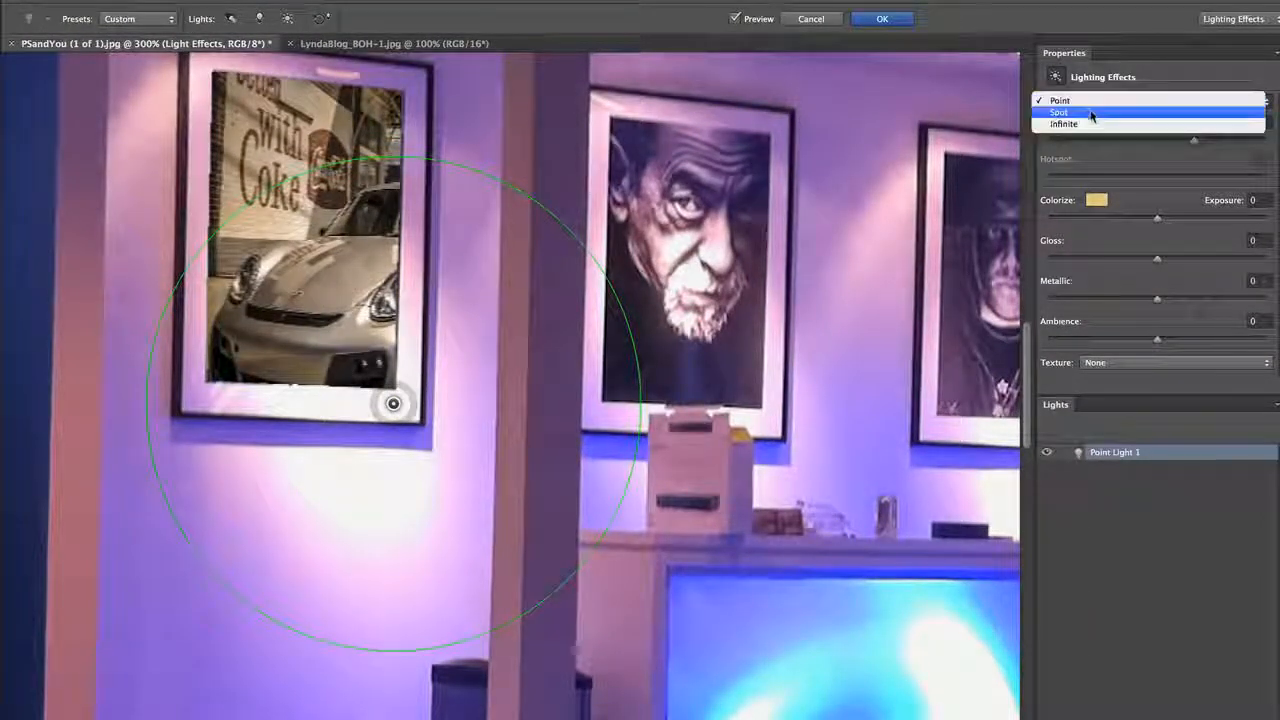
pyautogui.click(1098, 103)
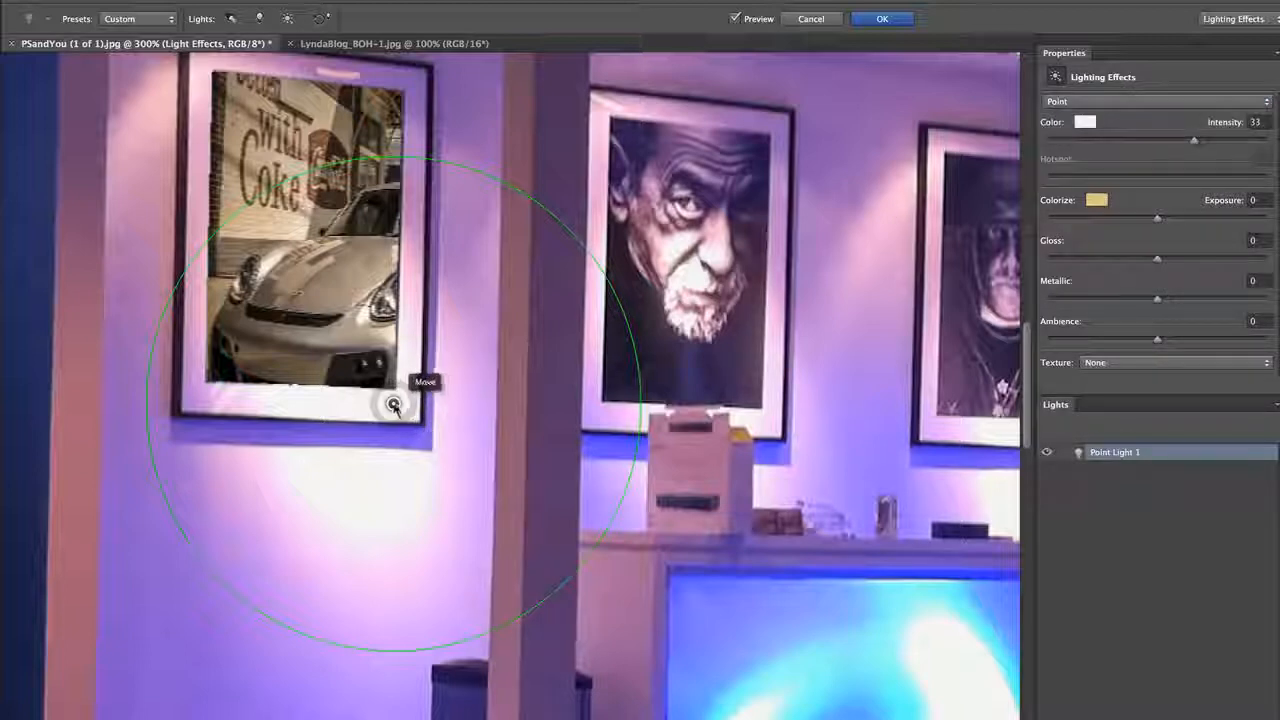
# - Move the point light to the centre of the car picture's lower edge, adjust its intensity and apply the lighting
pyautogui.moveTo(393, 405); pyautogui.dragTo(359, 402)
pyautogui.moveTo(373, 382)
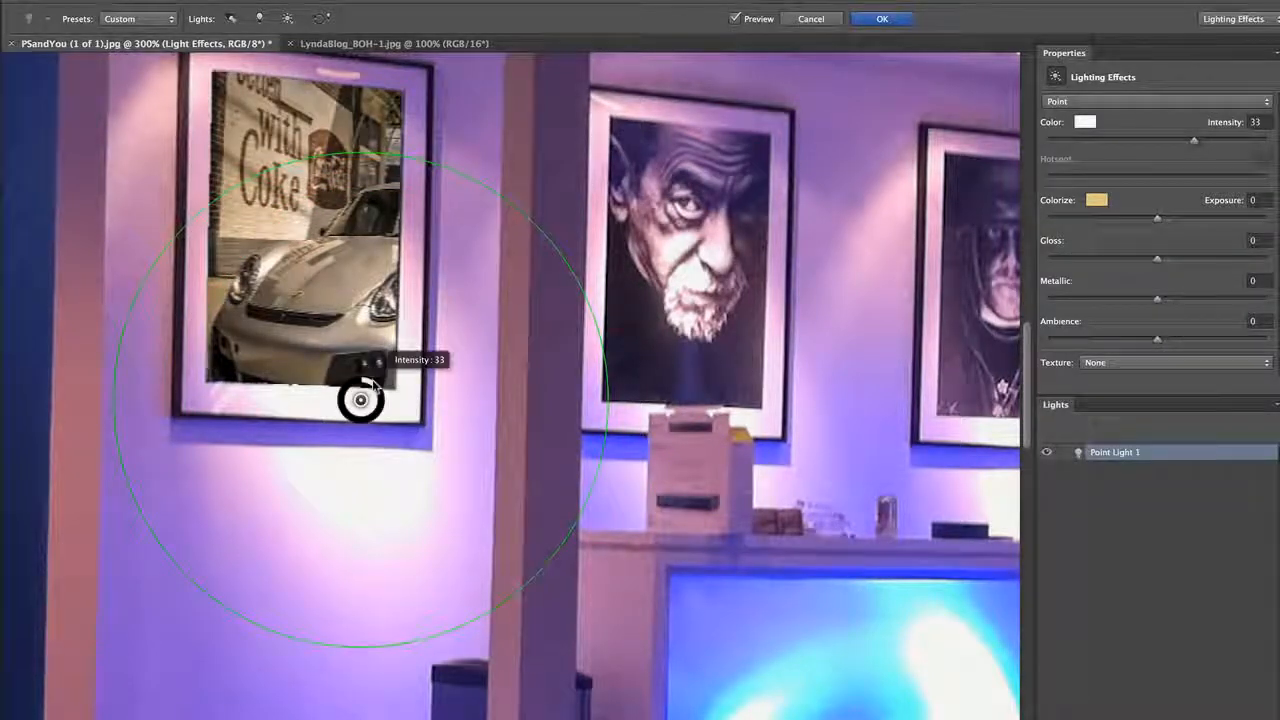
pyautogui.moveTo(373, 382); pyautogui.dragTo(385, 388)
pyautogui.click(880, 18)
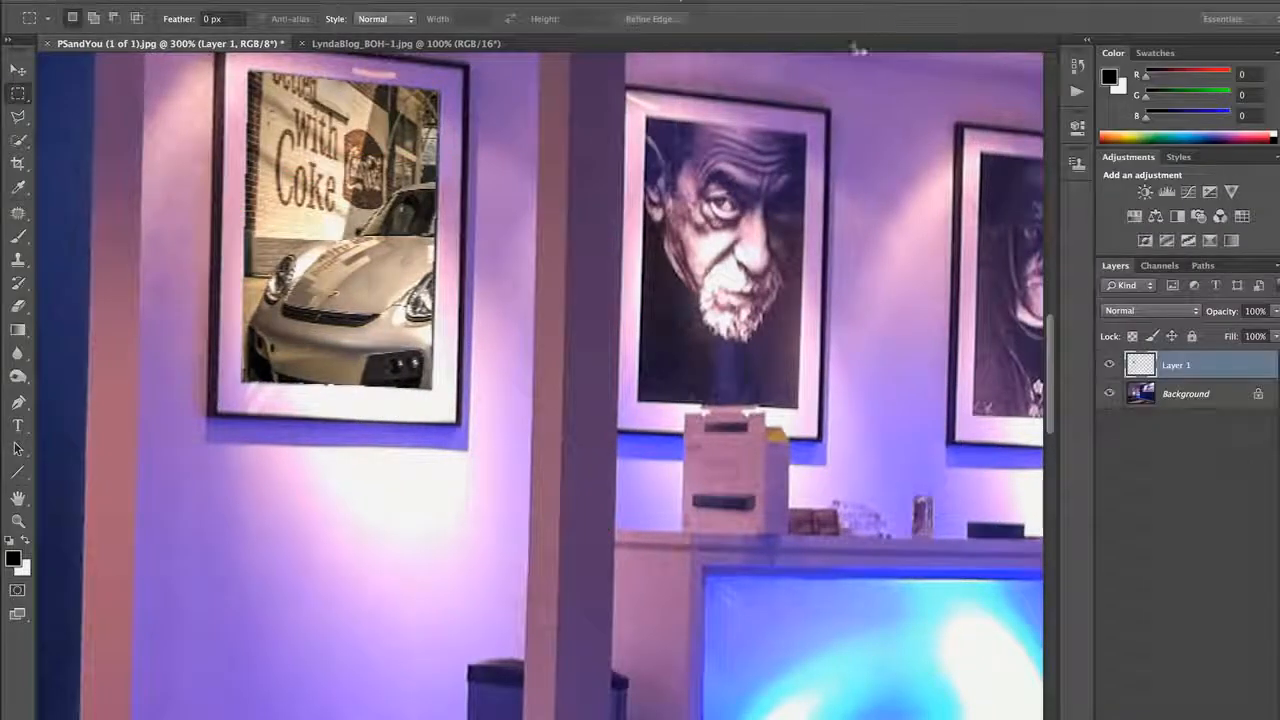
# - Add uniform noise of 4.8% to the car picture on Layer 1, comparing the effect with and without the preview
pyautogui.hotkey('ctrl', '=')
pyautogui.hotkey('ctrl', '=')
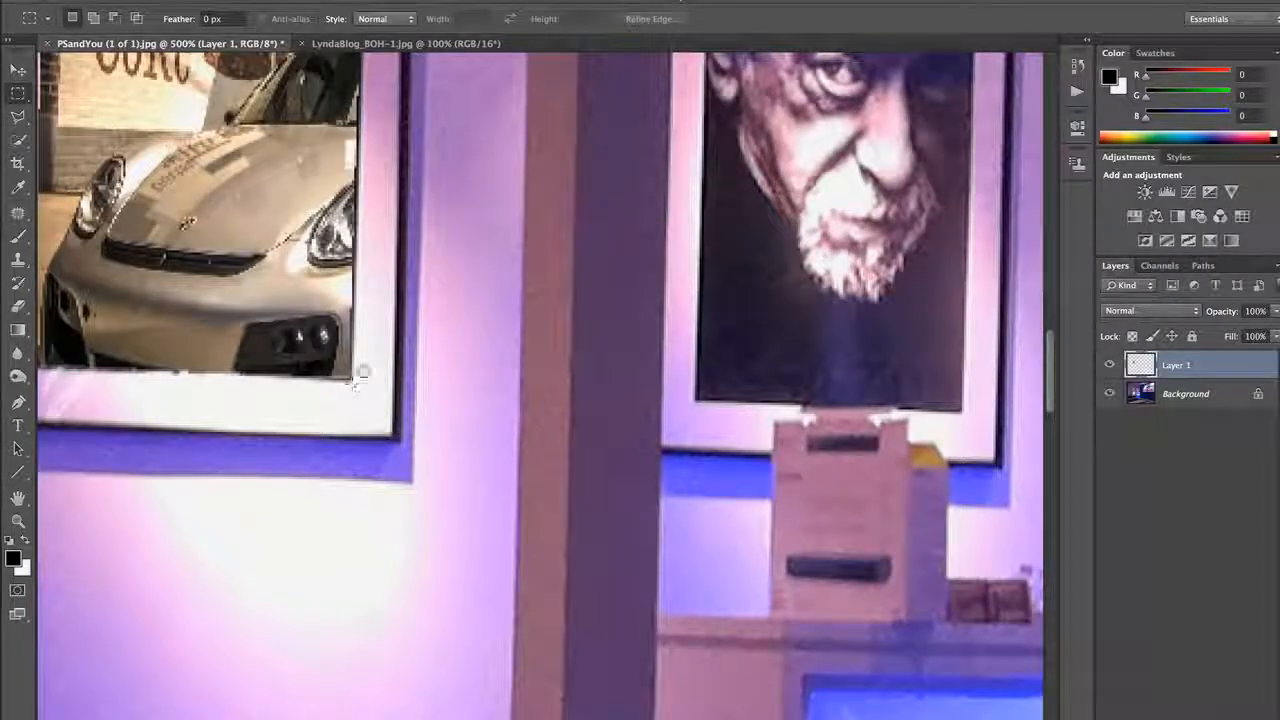
pyautogui.moveTo(357, 380); pyautogui.dragTo(618, 571)
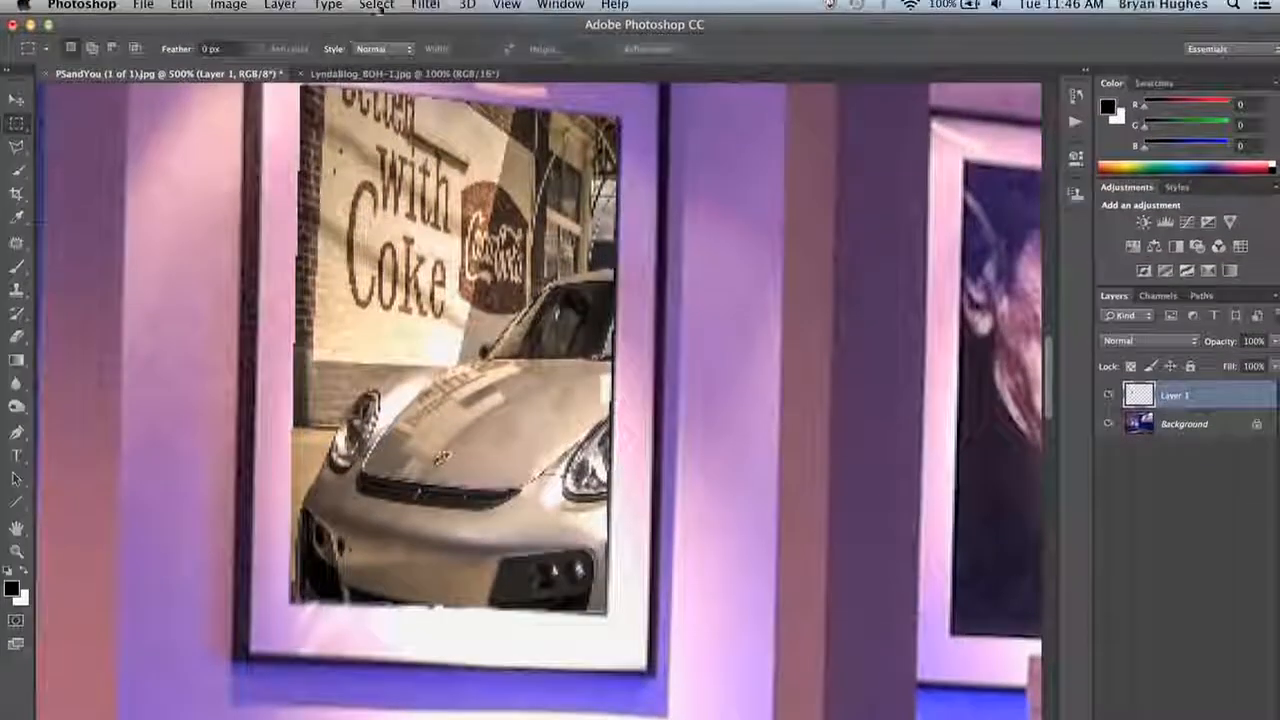
pyautogui.click(412, 0)
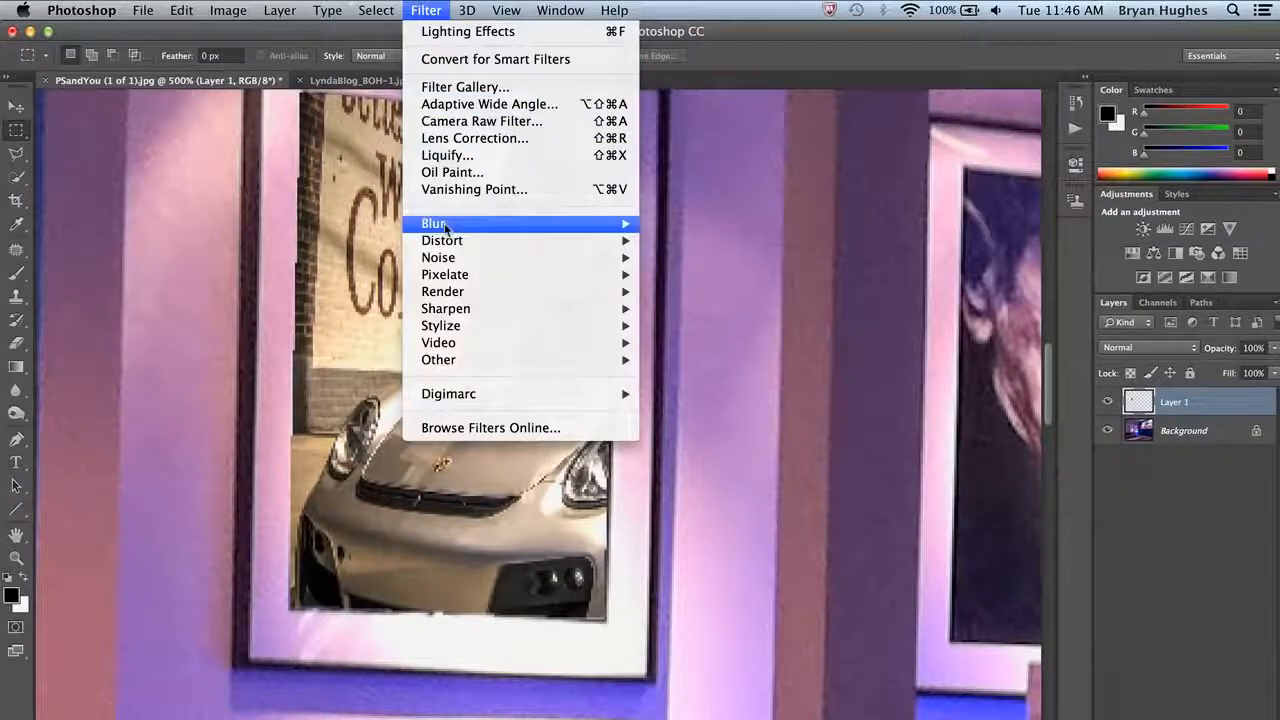
pyautogui.moveTo(444, 242)
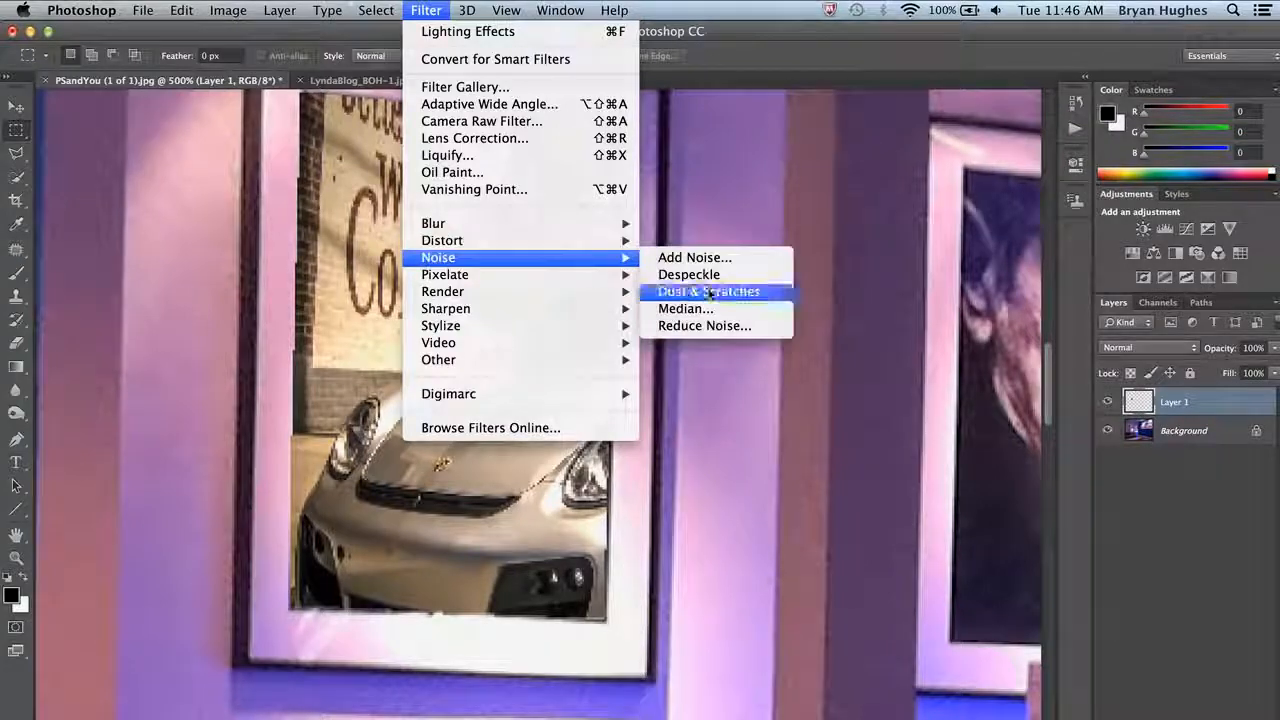
pyautogui.click(729, 257)
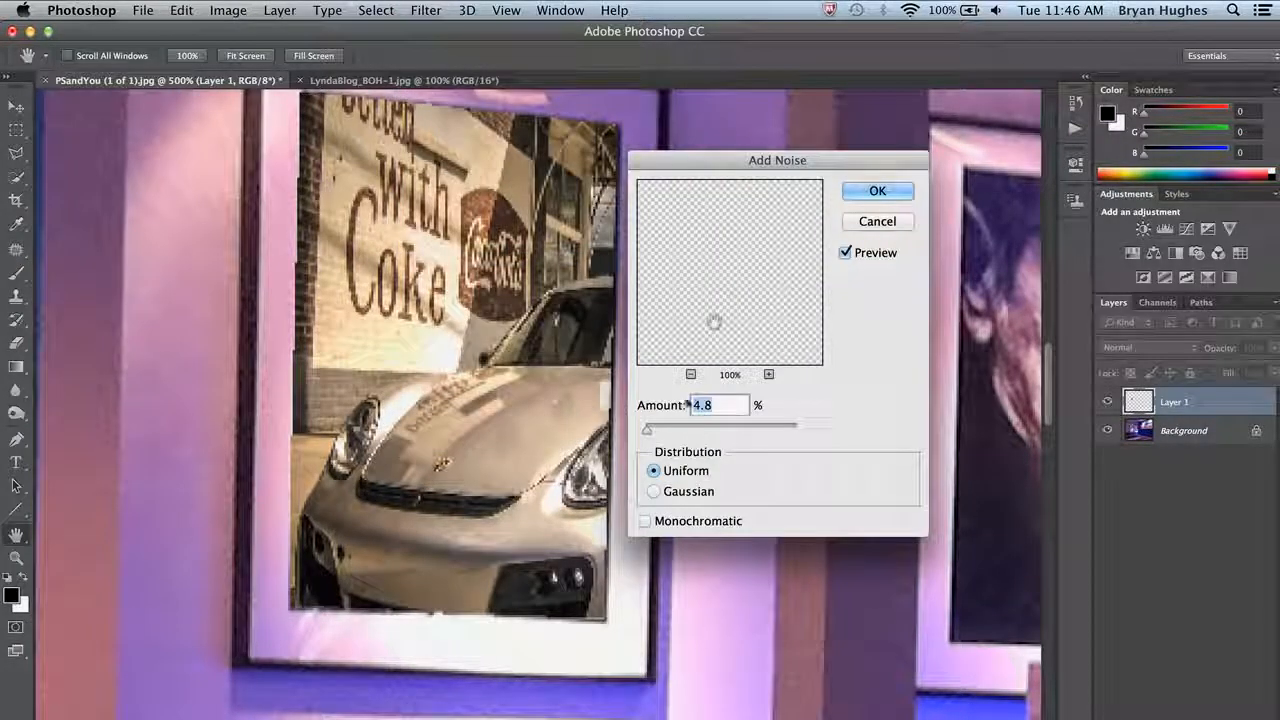
pyautogui.moveTo(650, 436); pyautogui.dragTo(644, 434)
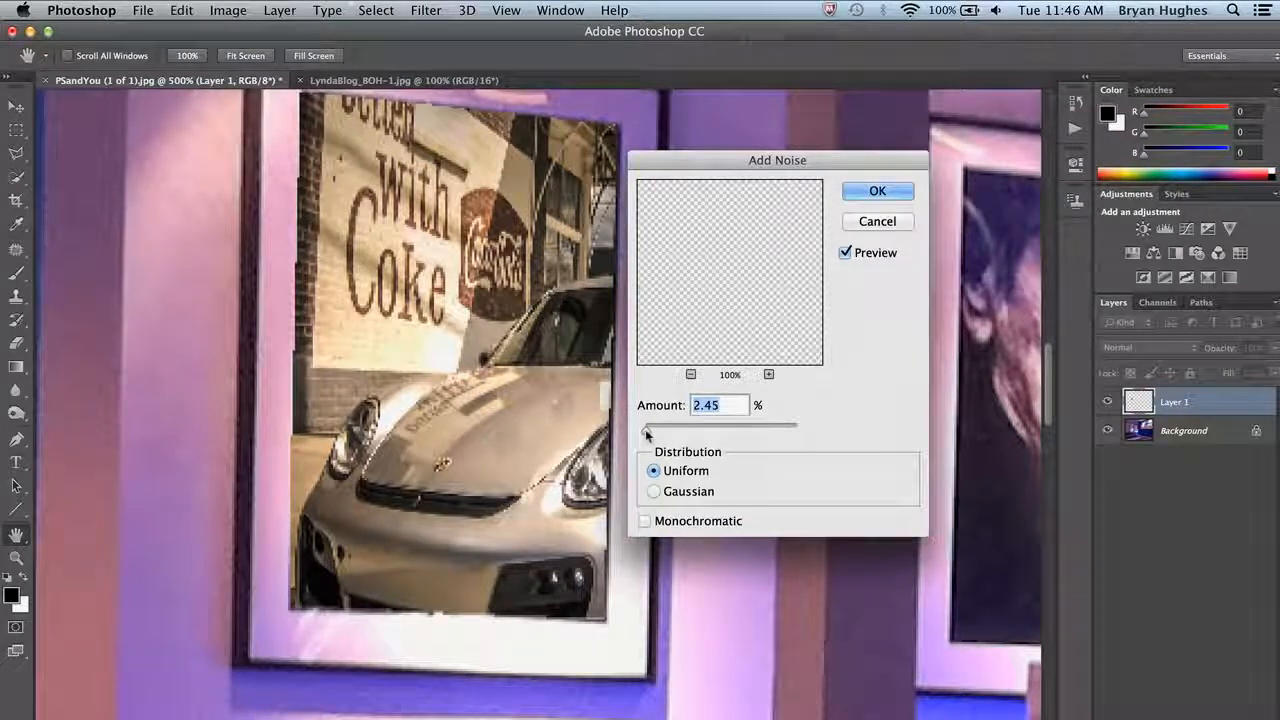
pyautogui.click(845, 253)
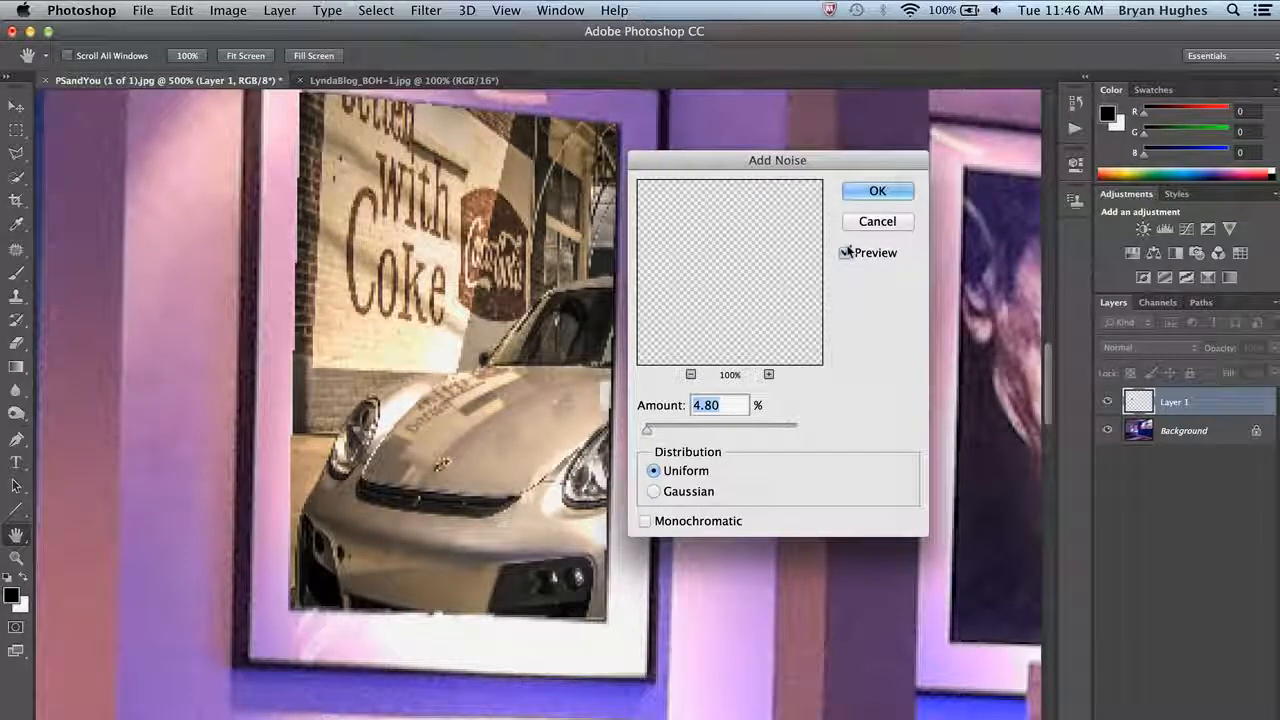
pyautogui.click(878, 191)
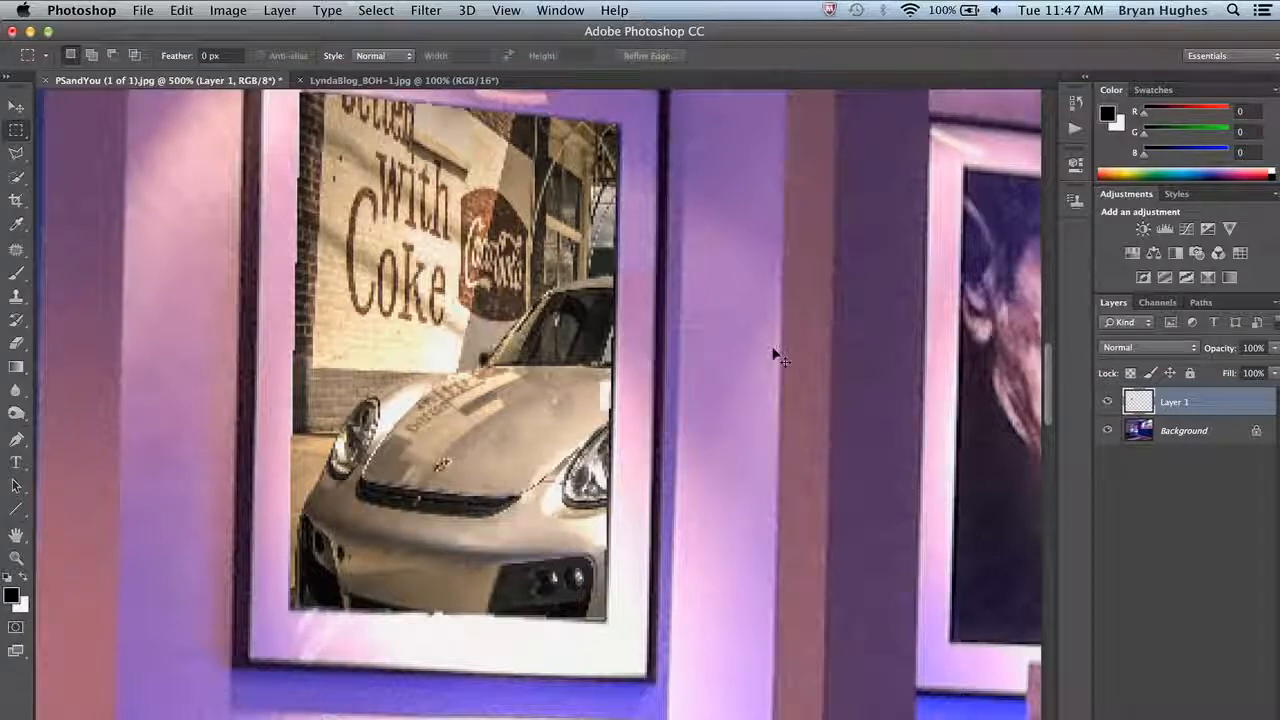
# - Compare the edited room photo with the original by reverting the file to its saved version and undoing the revert
pyautogui.press('super+minus')
pyautogui.press('super+minus')
pyautogui.press('super+minus')
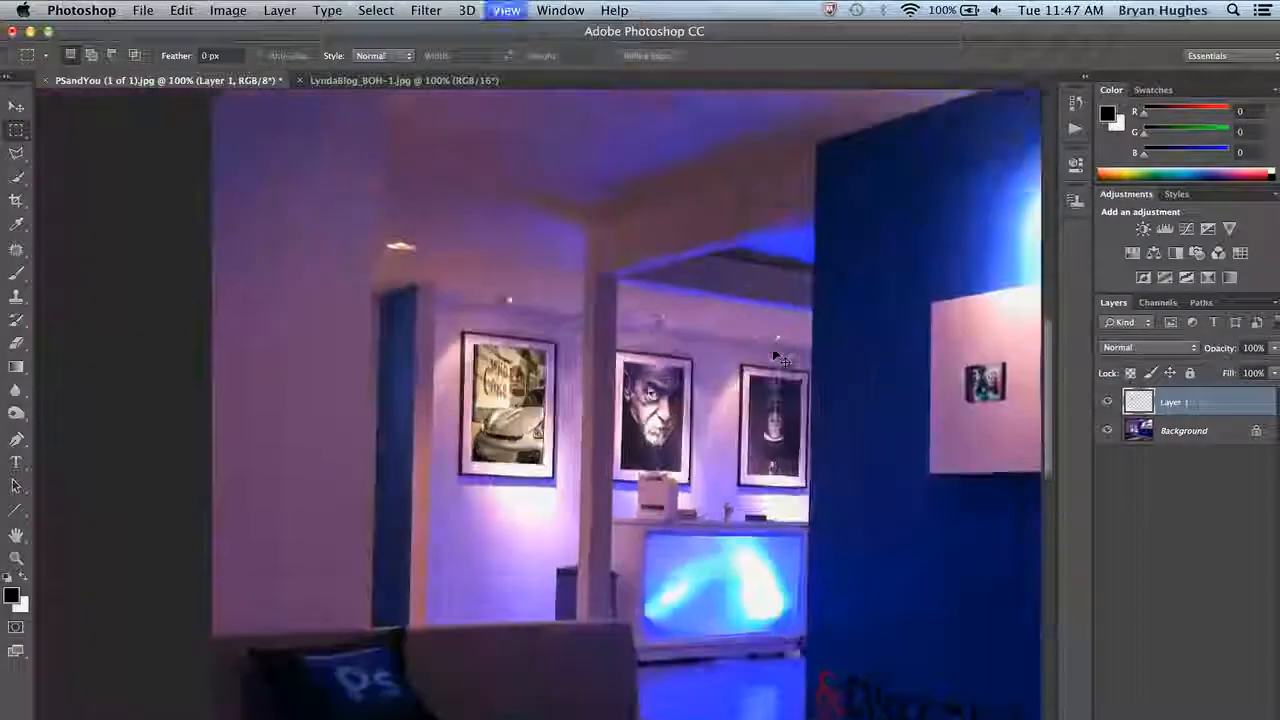
pyautogui.click(143, 10)
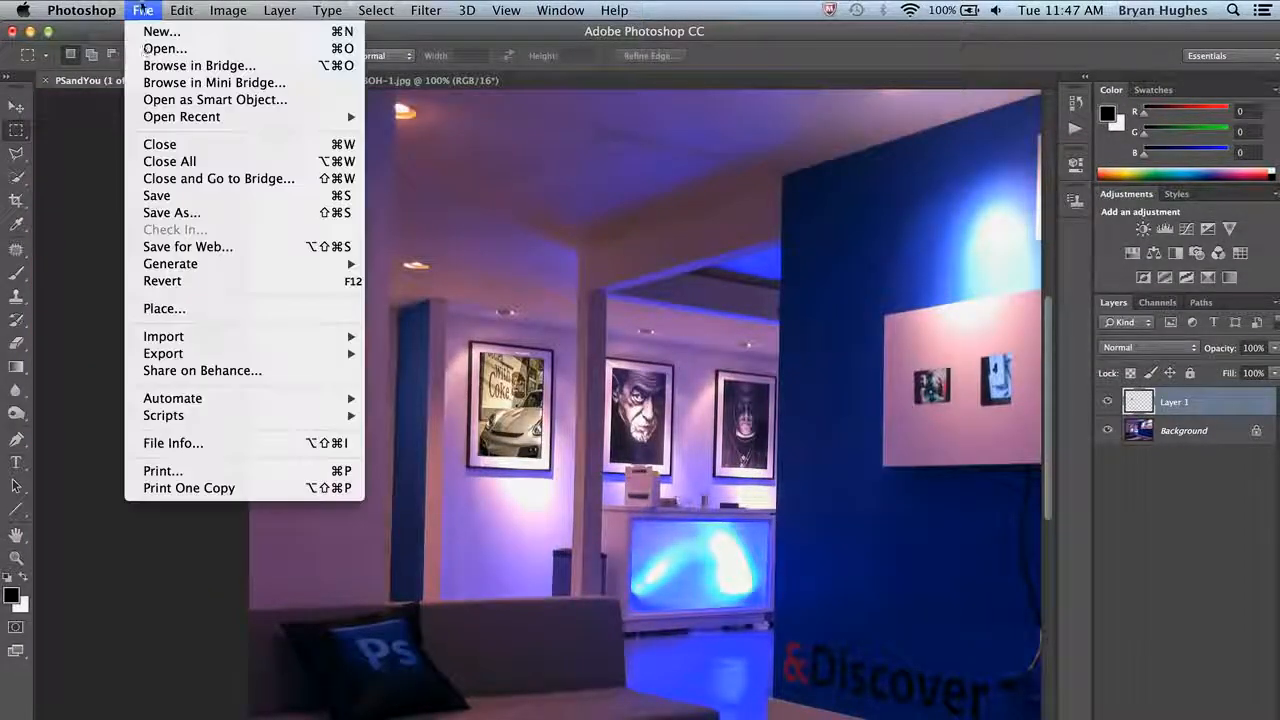
pyautogui.click(162, 280)
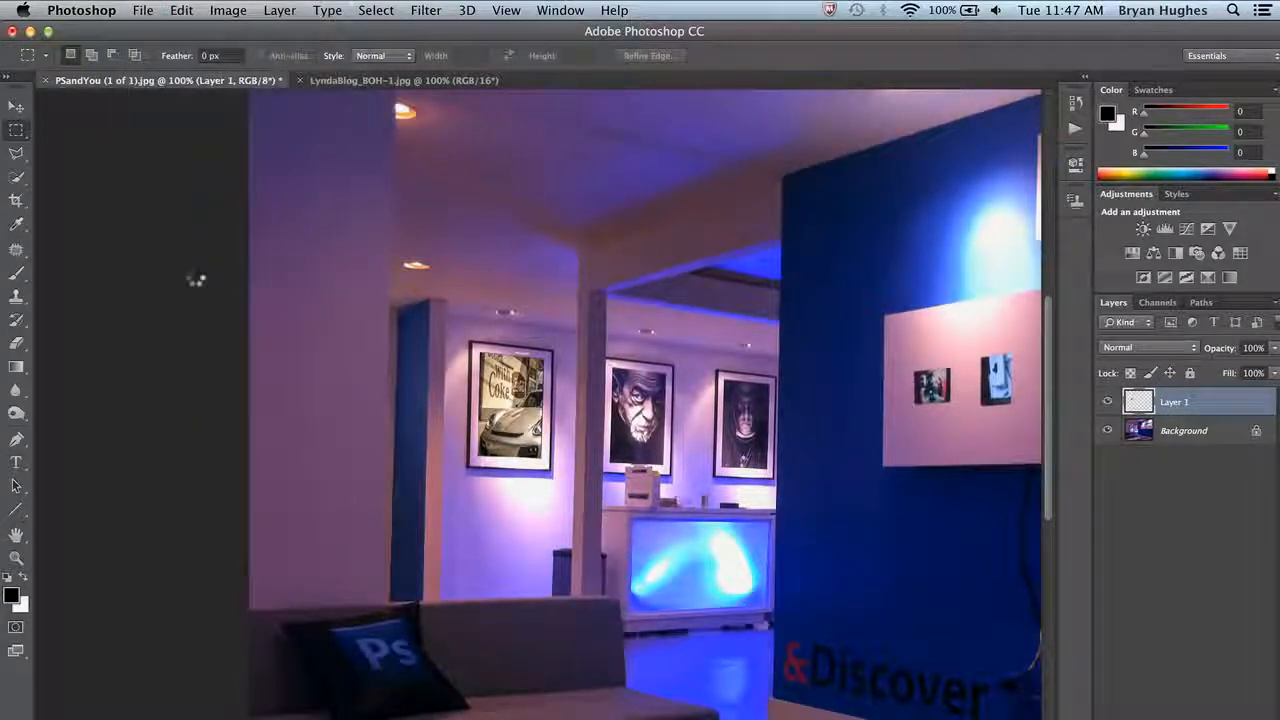
pyautogui.press('super+z')
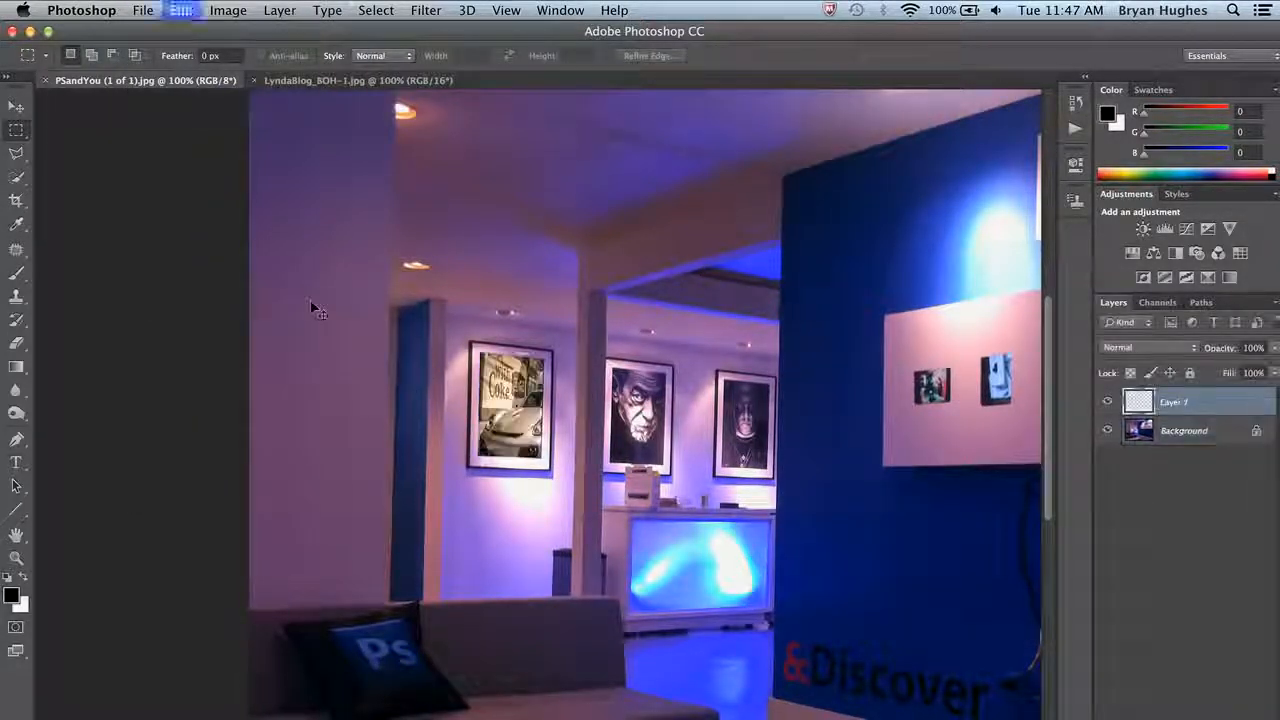
pyautogui.moveTo(598, 432); pyautogui.dragTo(357, 376)
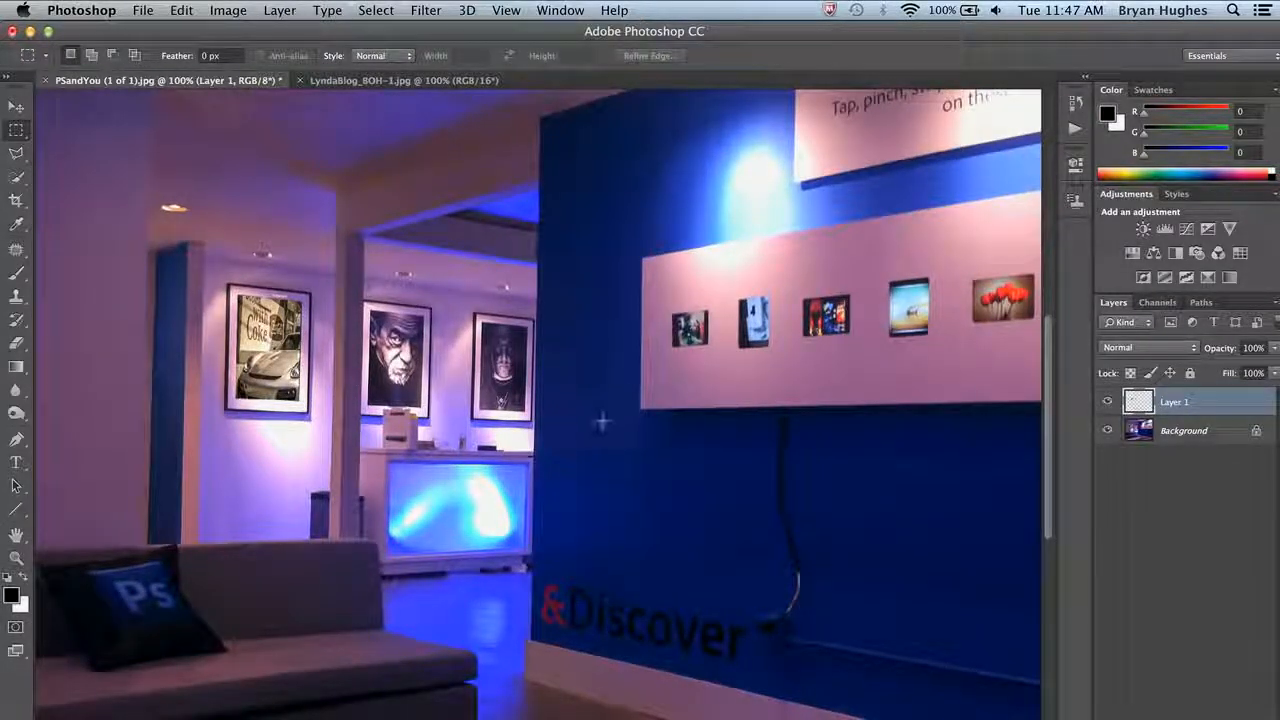